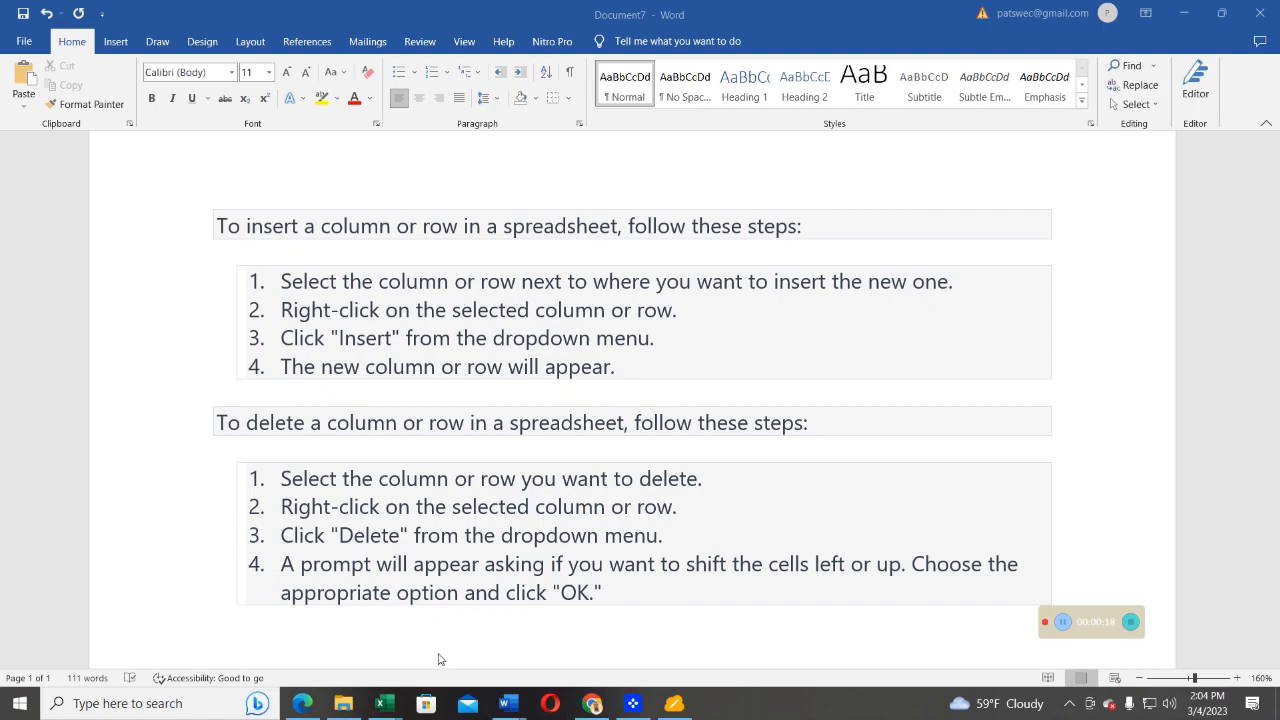
- Switch to the Book1 sample 22 workbook in Excel and select columns A through F one at a time
mouse_move(382, 703)
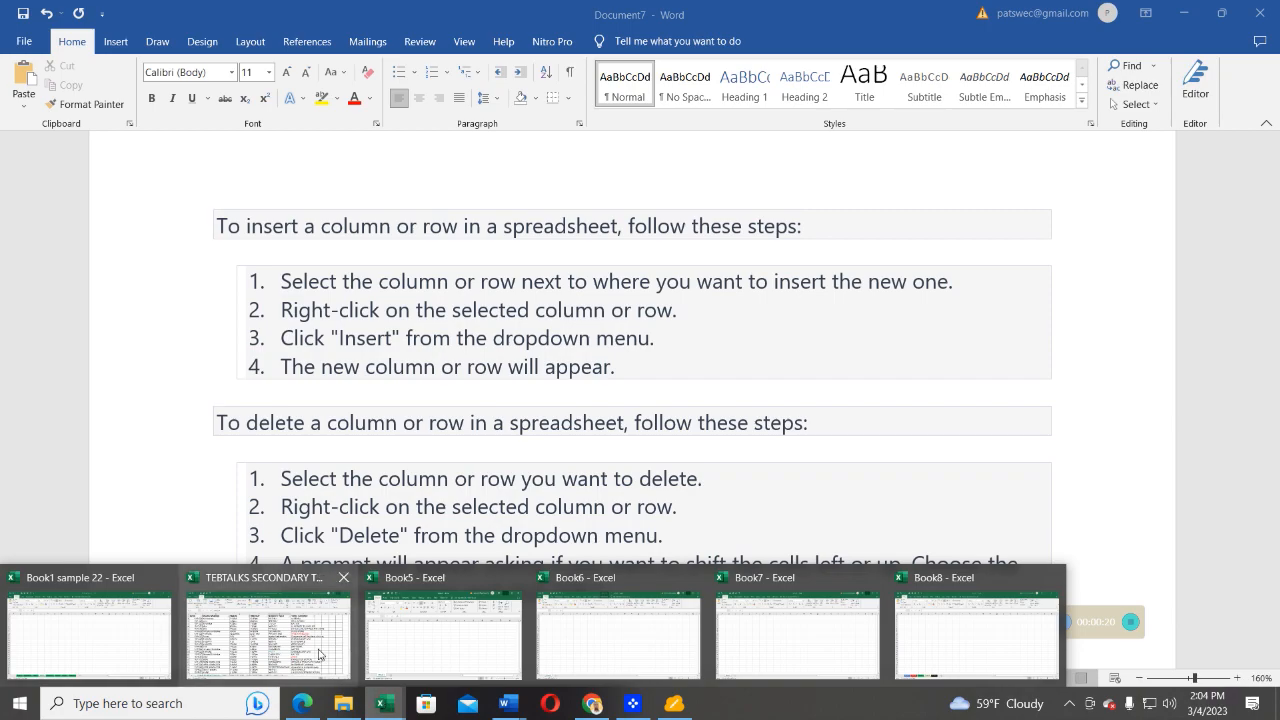
click(92, 615)
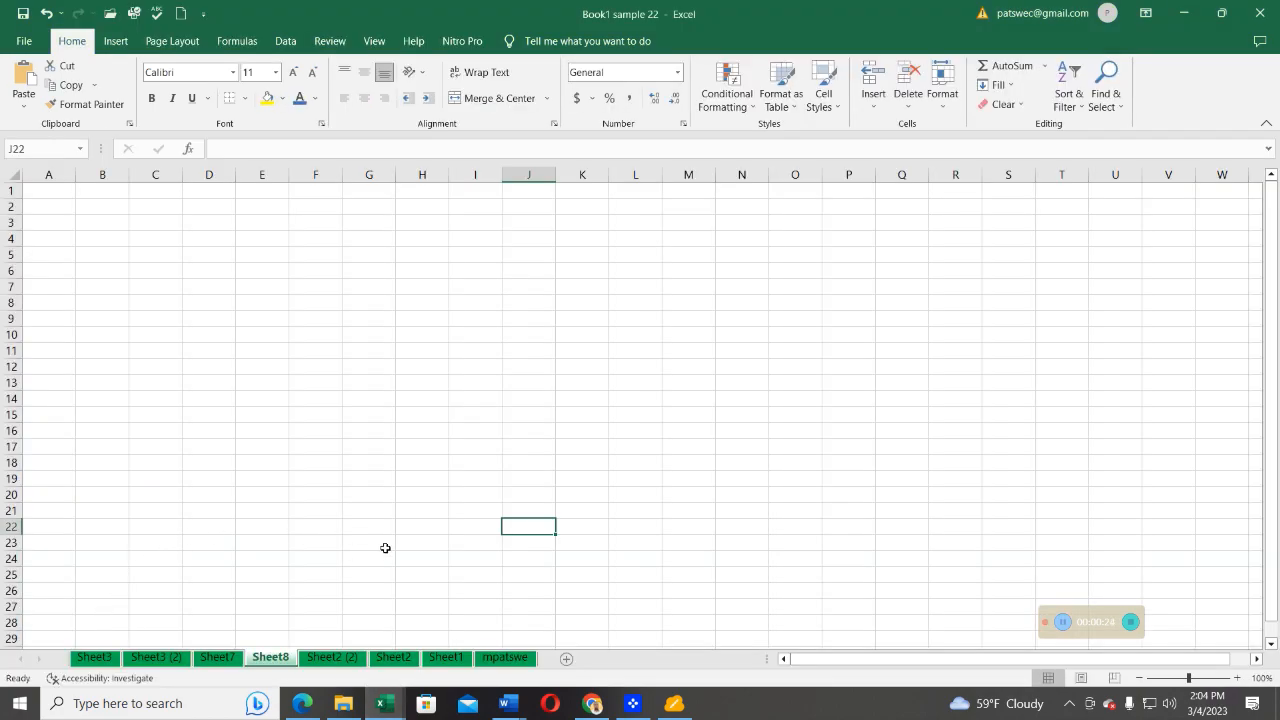
click(49, 173)
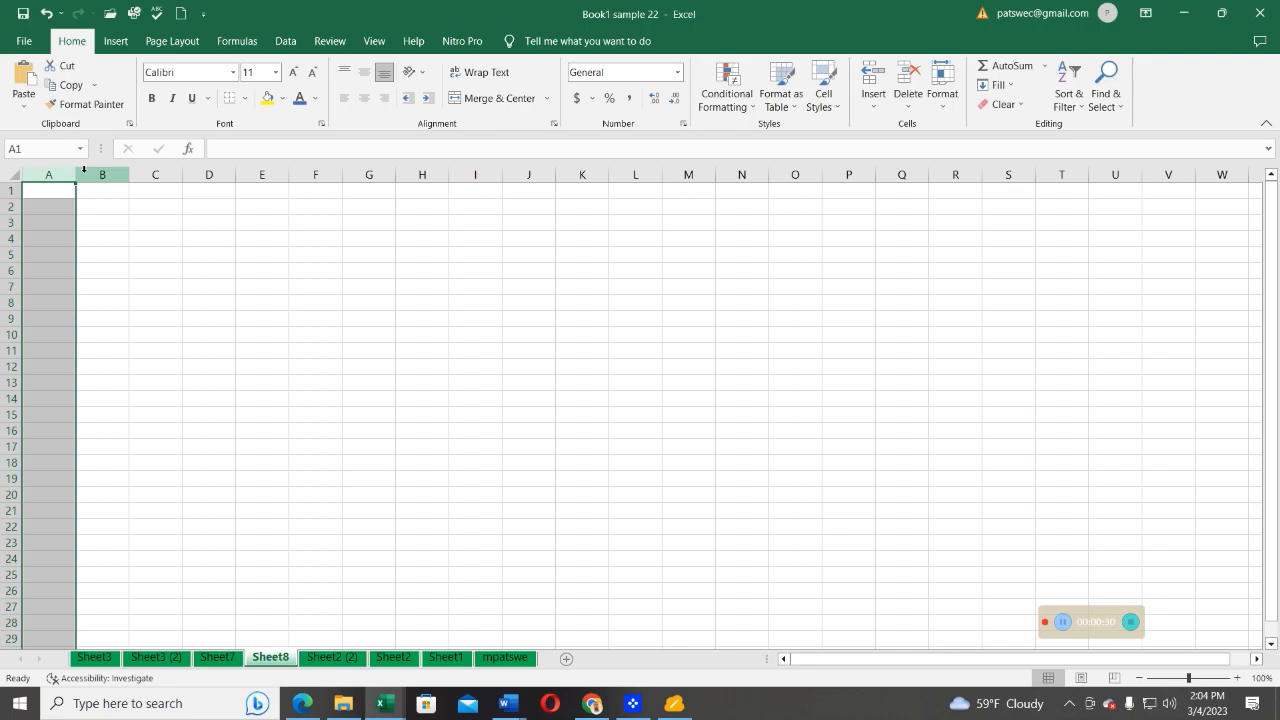
click(98, 173)
click(146, 176)
click(212, 173)
click(257, 173)
click(319, 169)
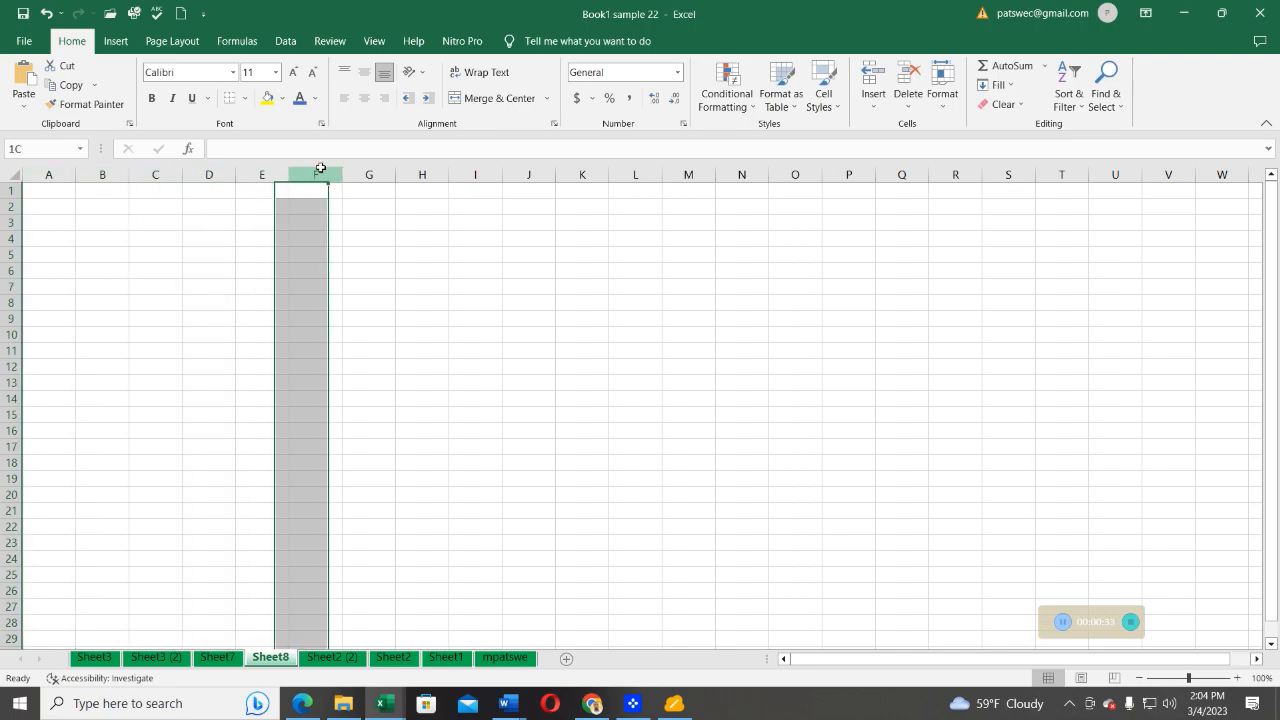
- Select rows 1 and 2 individually, followed by each column from A through F in turn
click(10, 190)
click(8, 205)
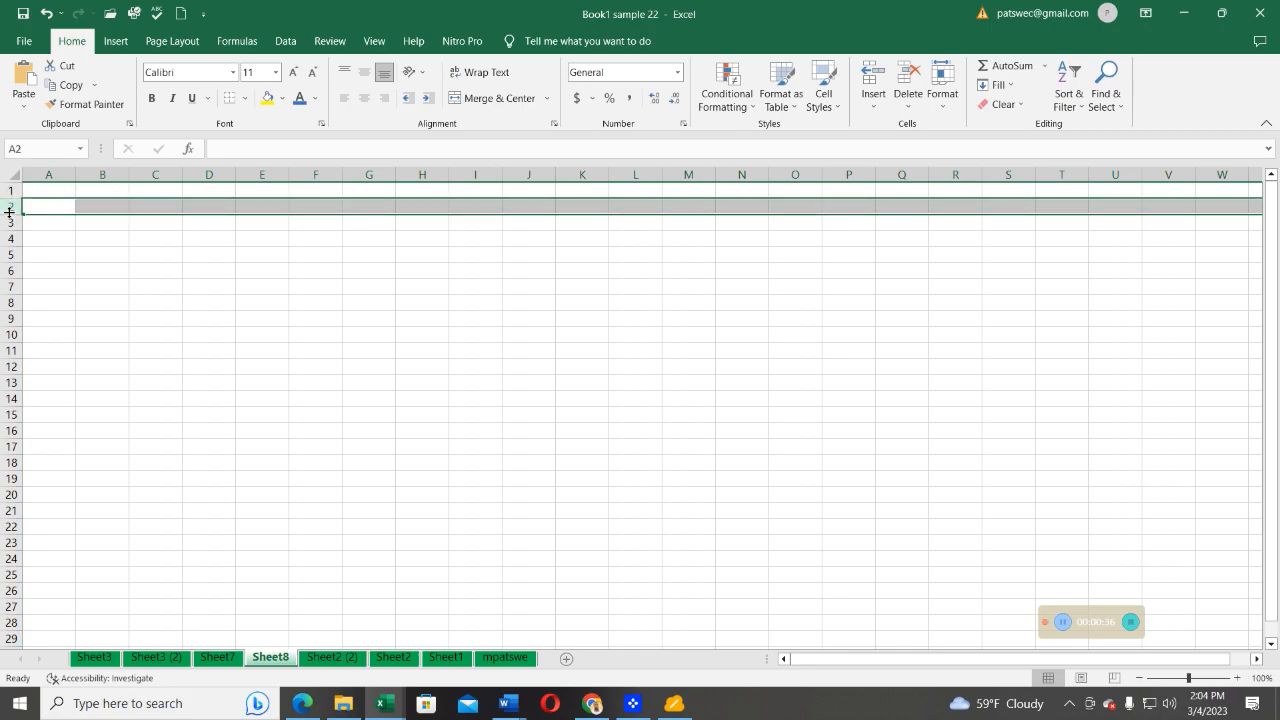
click(44, 172)
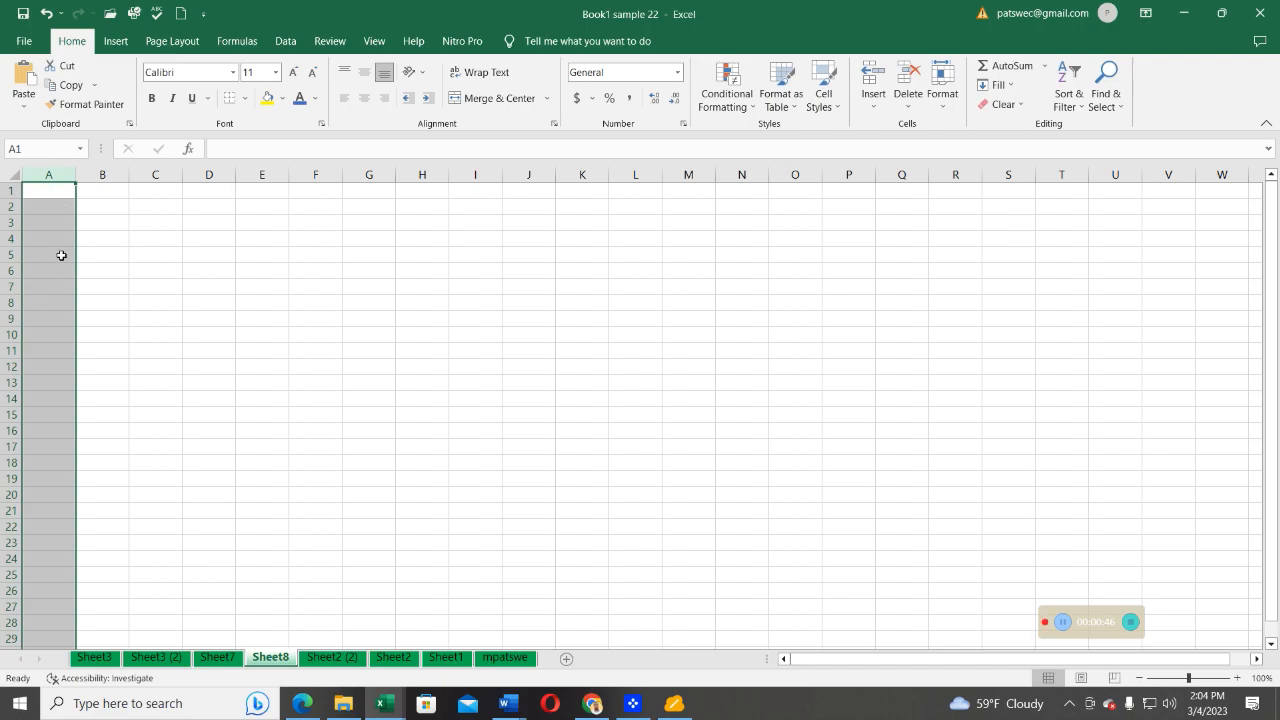
click(101, 170)
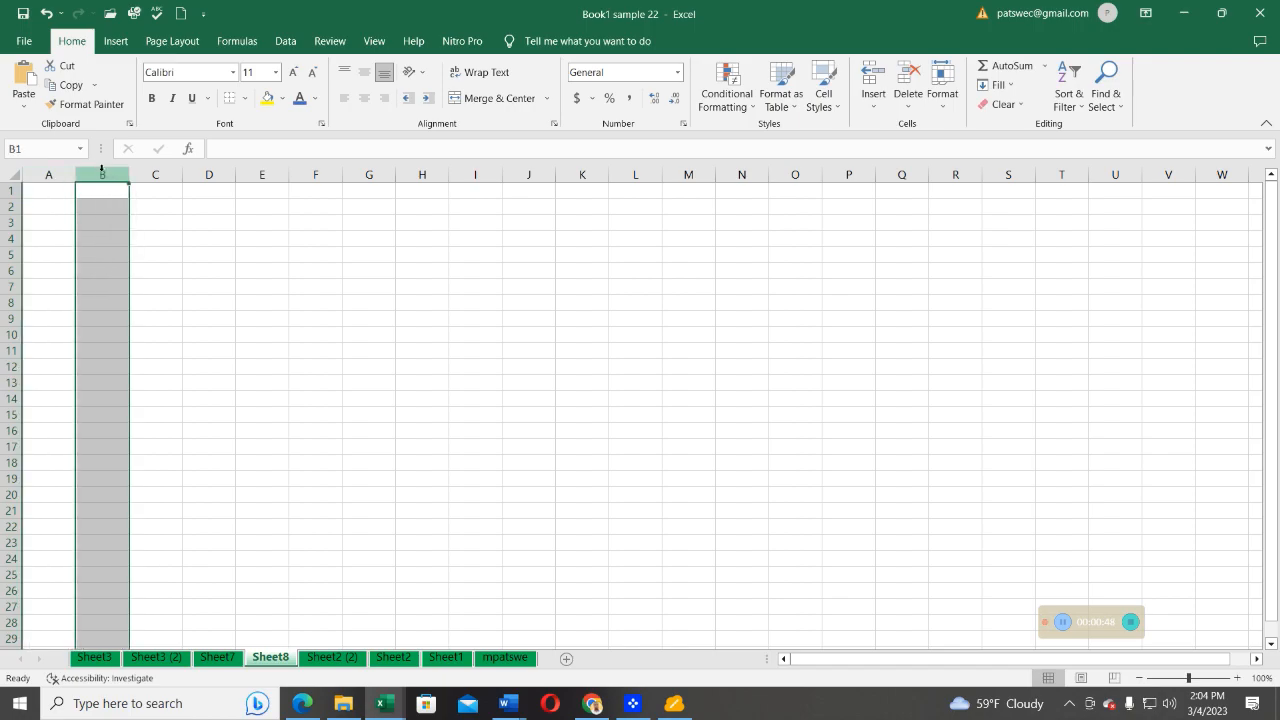
click(152, 171)
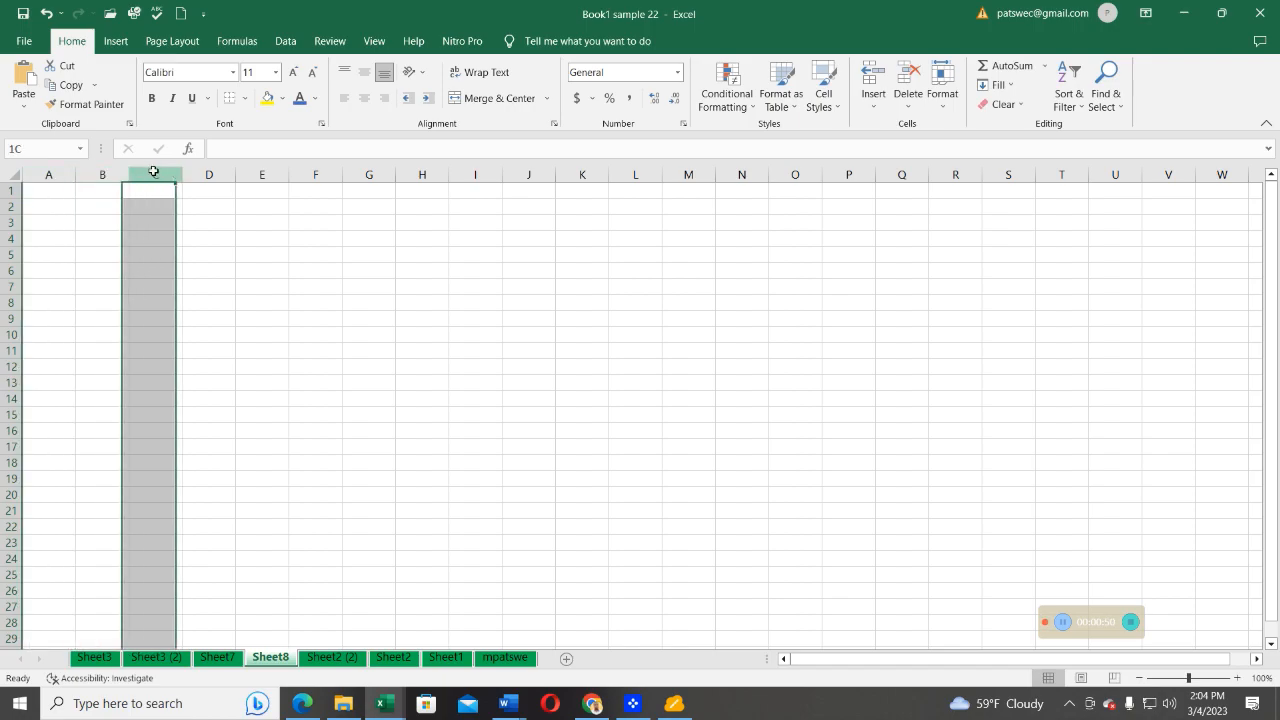
click(208, 171)
click(251, 172)
click(318, 176)
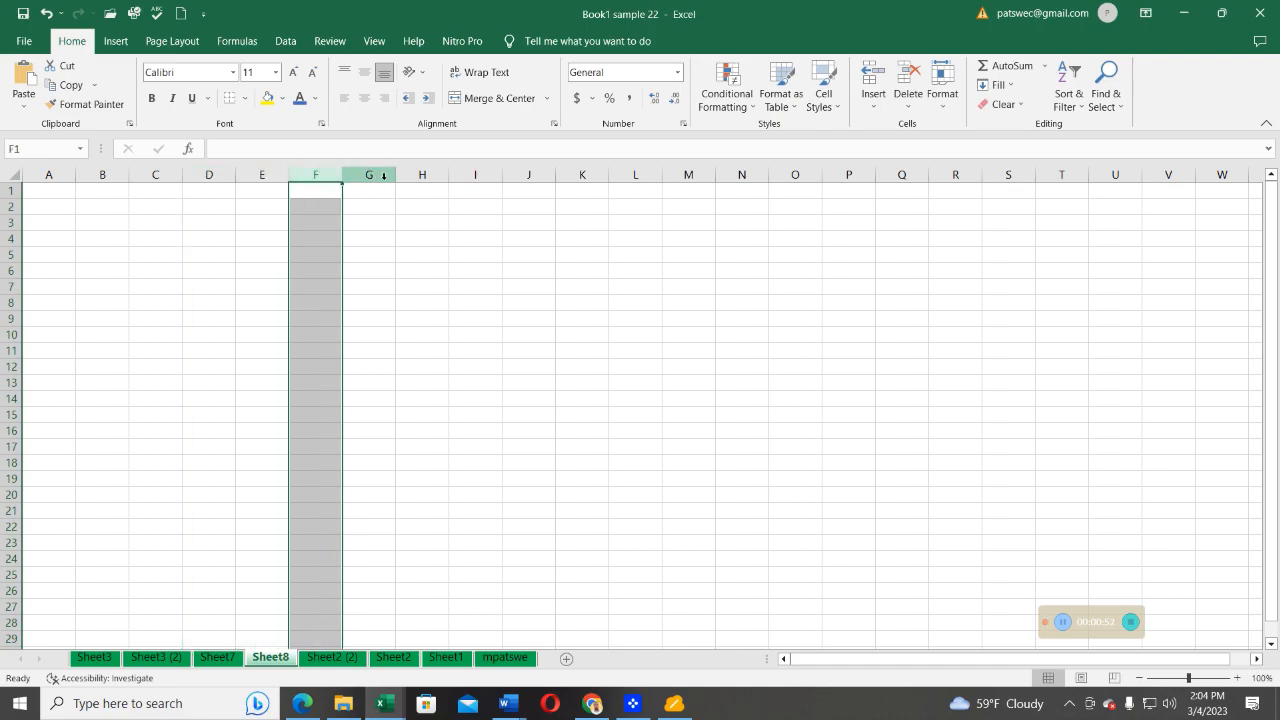
- Select column G and add columns F, E, D, C and B to the selection, and clear it by selecting cell F5
click(369, 175)
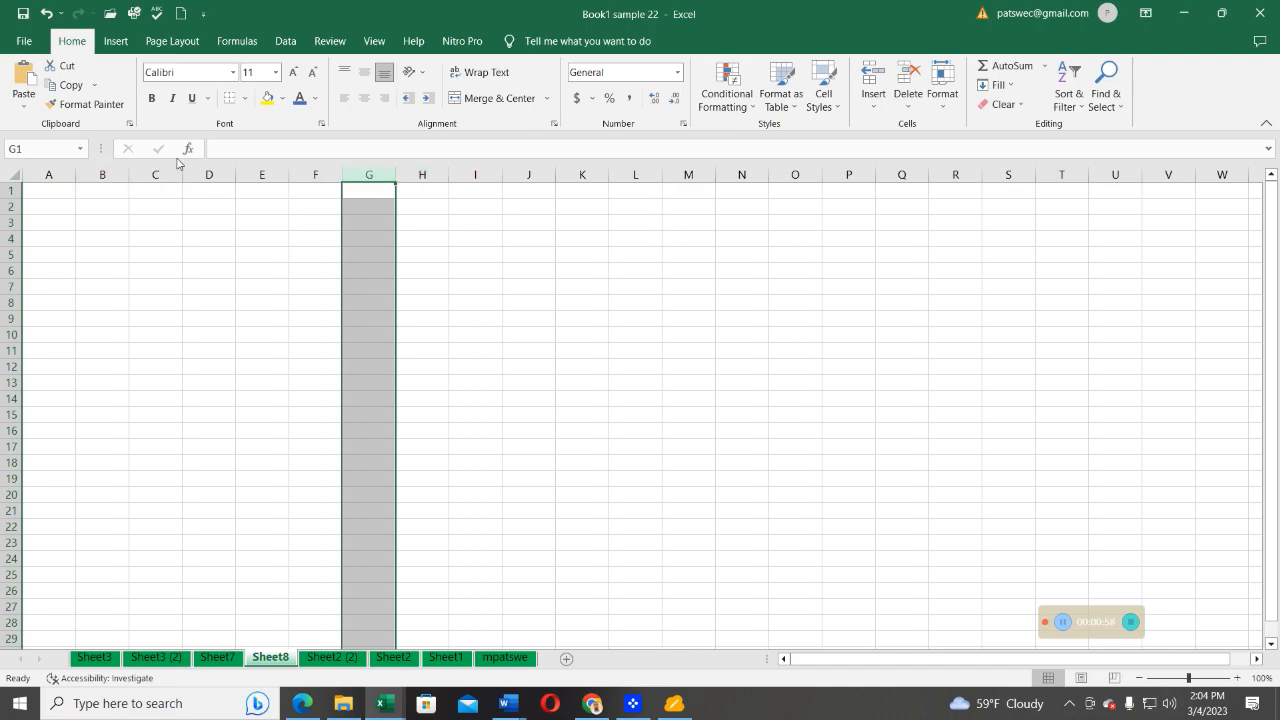
ctrl+click(300, 175)
ctrl+click(268, 175)
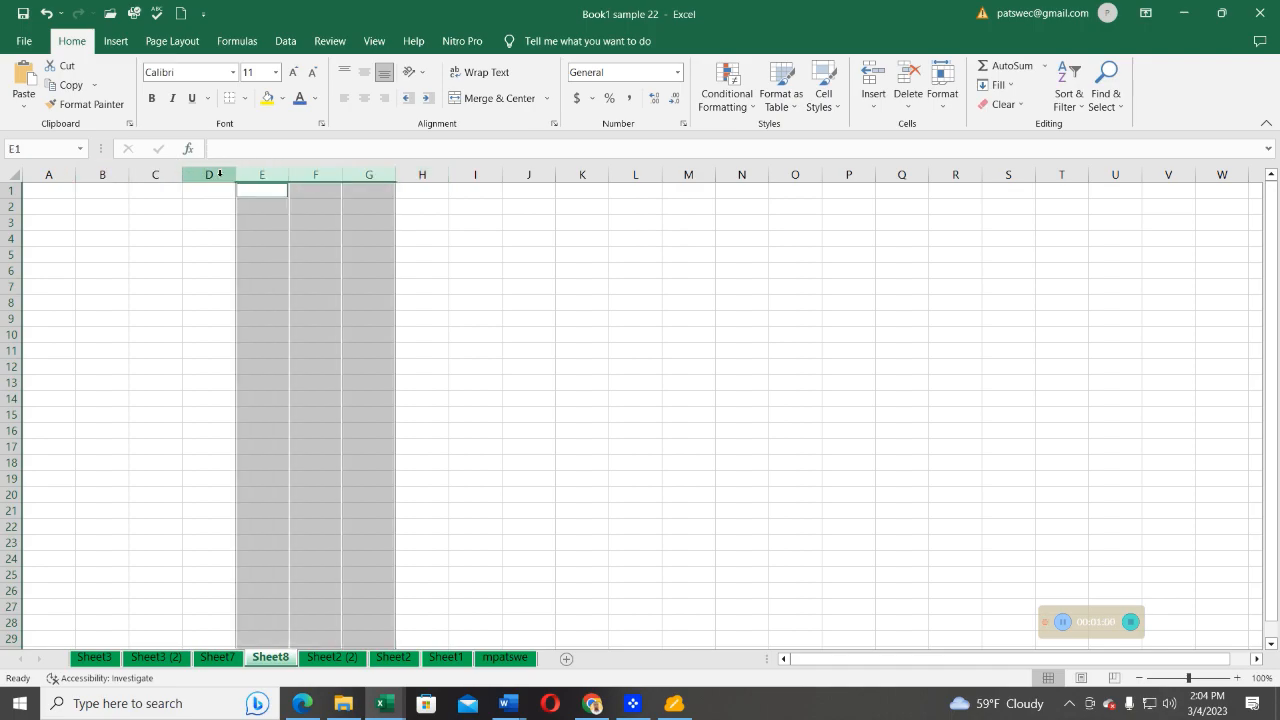
ctrl+click(207, 175)
ctrl+click(156, 175)
ctrl+click(102, 175)
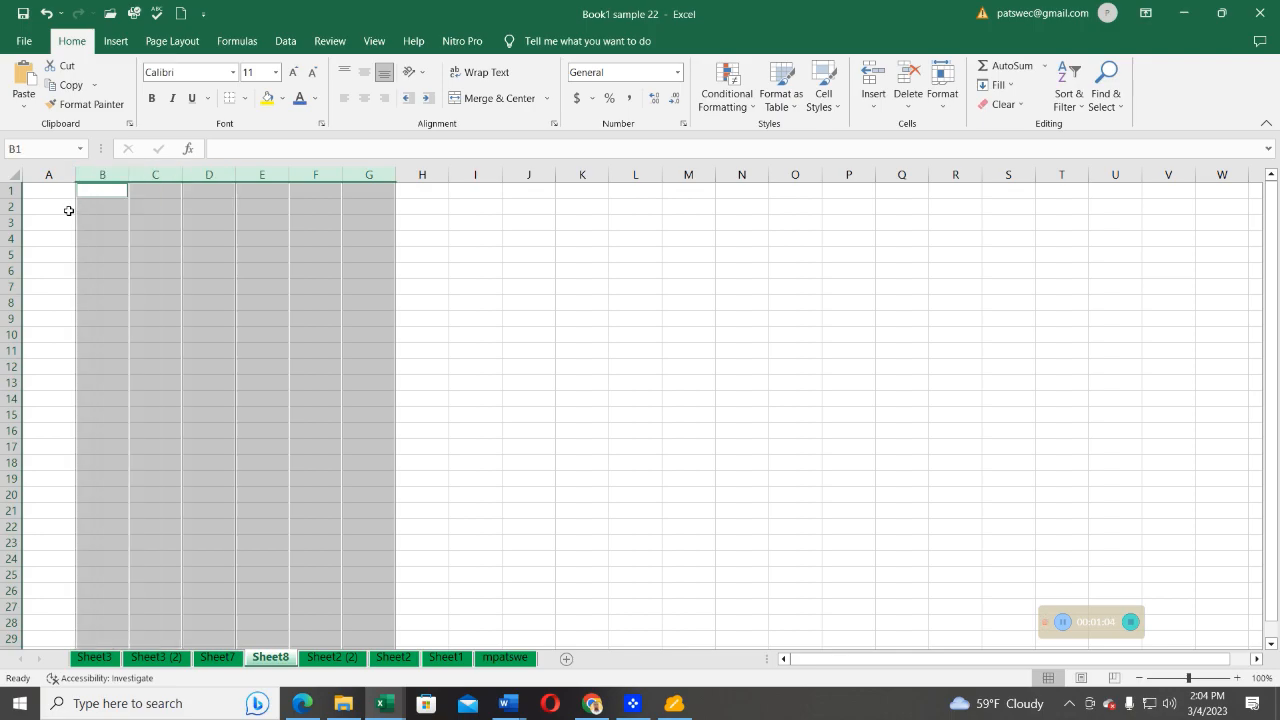
click(318, 254)
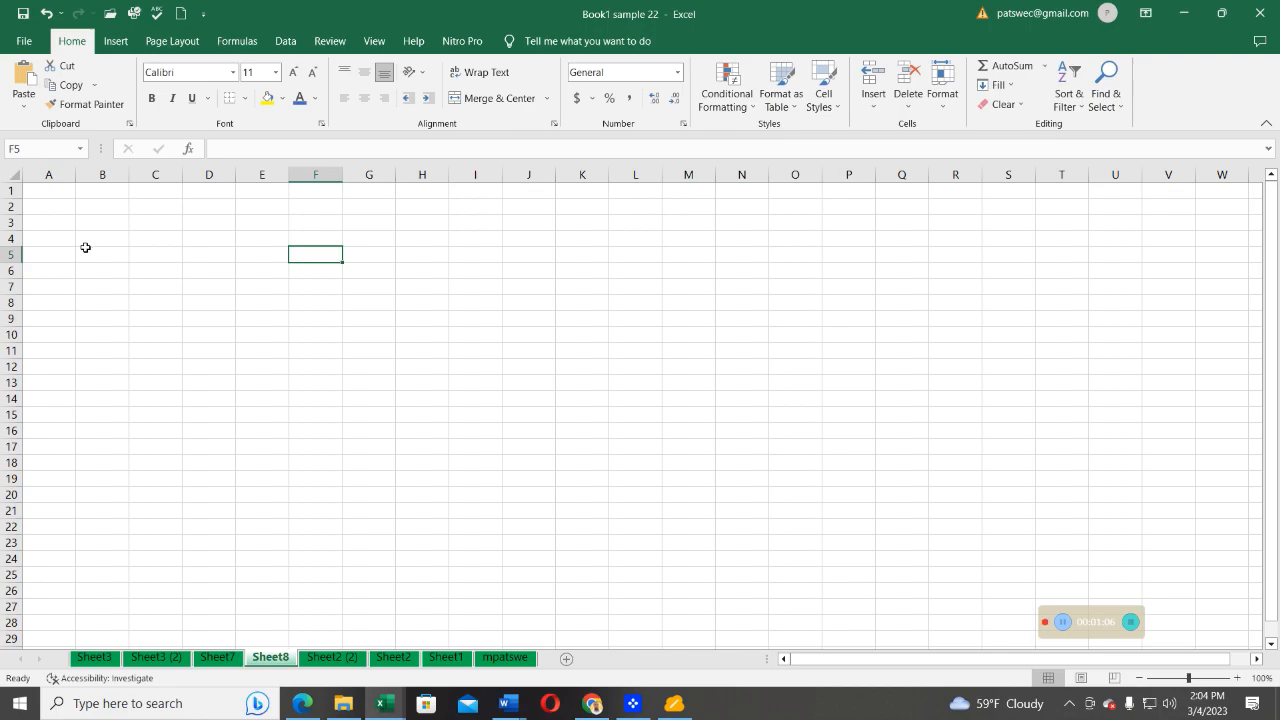
- Select rows 1 and 3 individually, and select the nonadjacent rows 5, 8, 12 and 14 together
click(7, 189)
drag(9, 198, 11, 228)
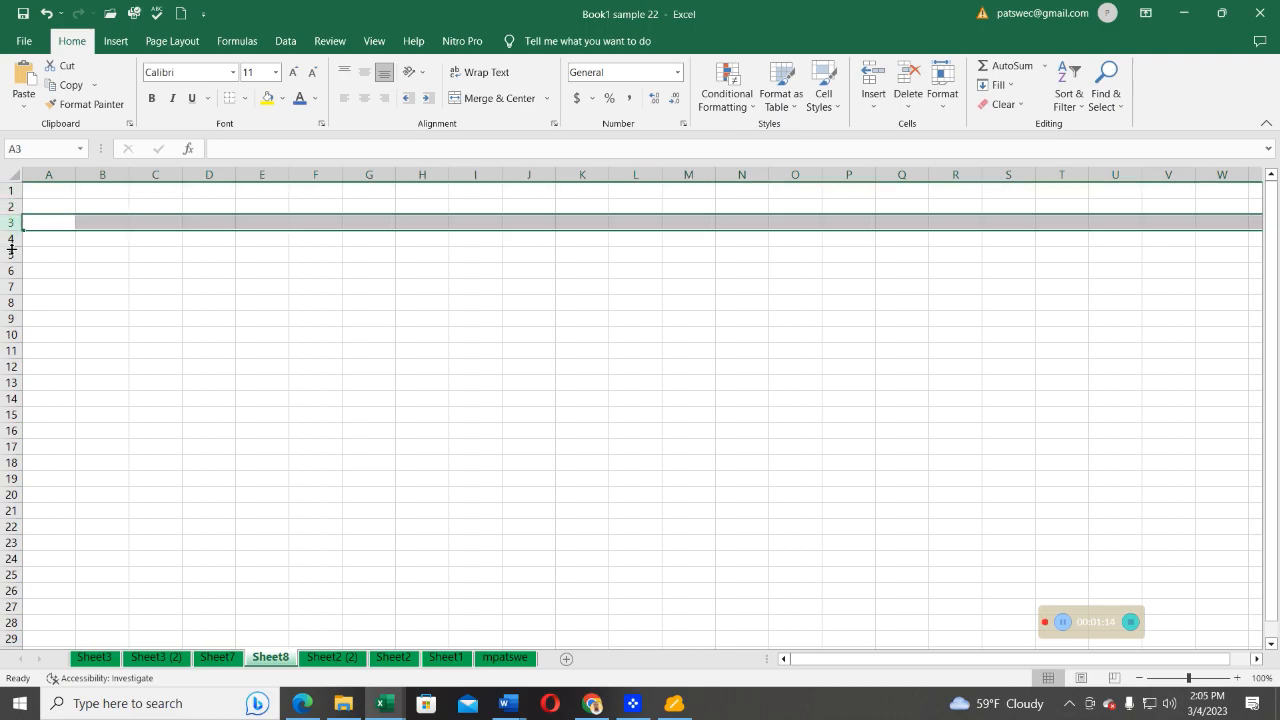
click(8, 254)
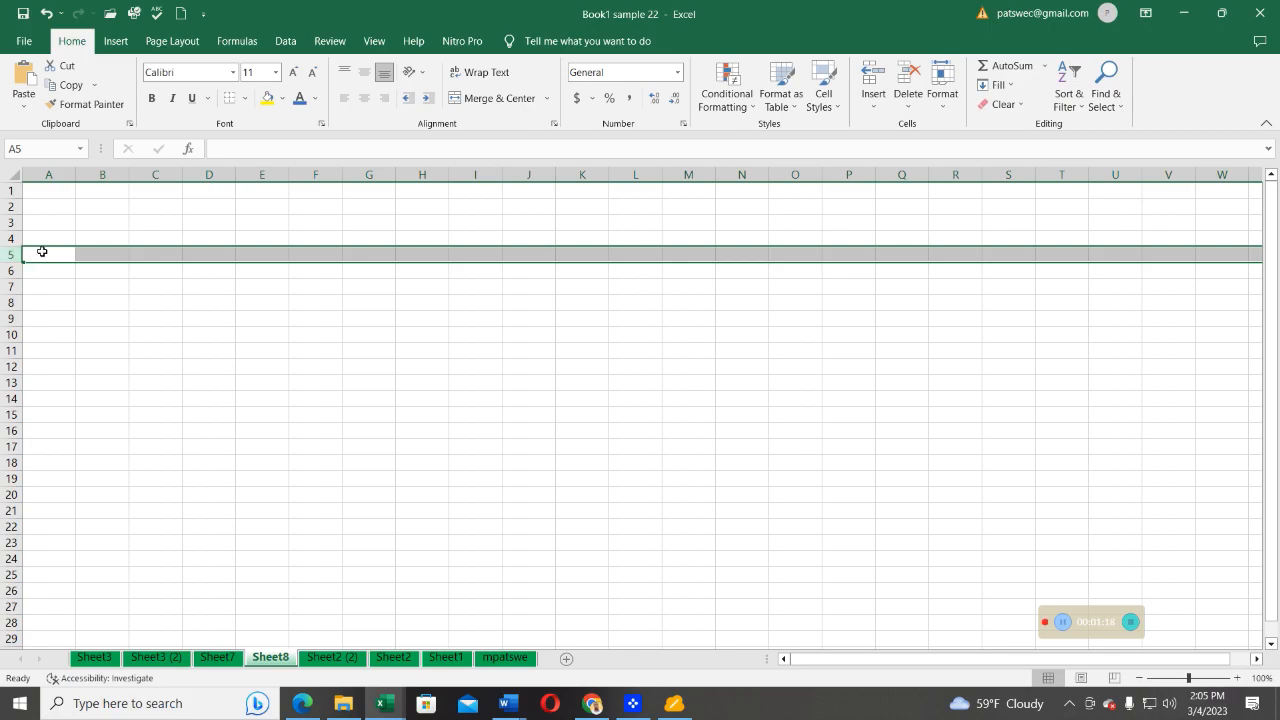
ctrl+click(9, 302)
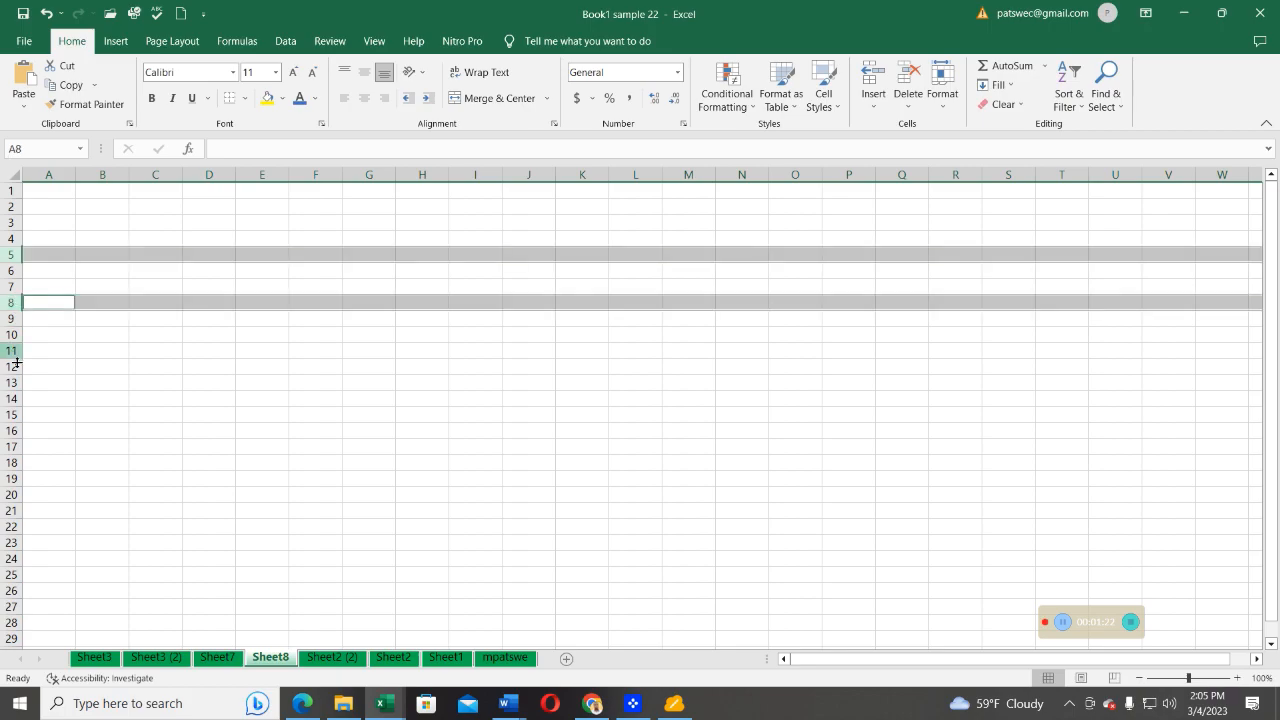
ctrl+click(9, 366)
ctrl+click(9, 398)
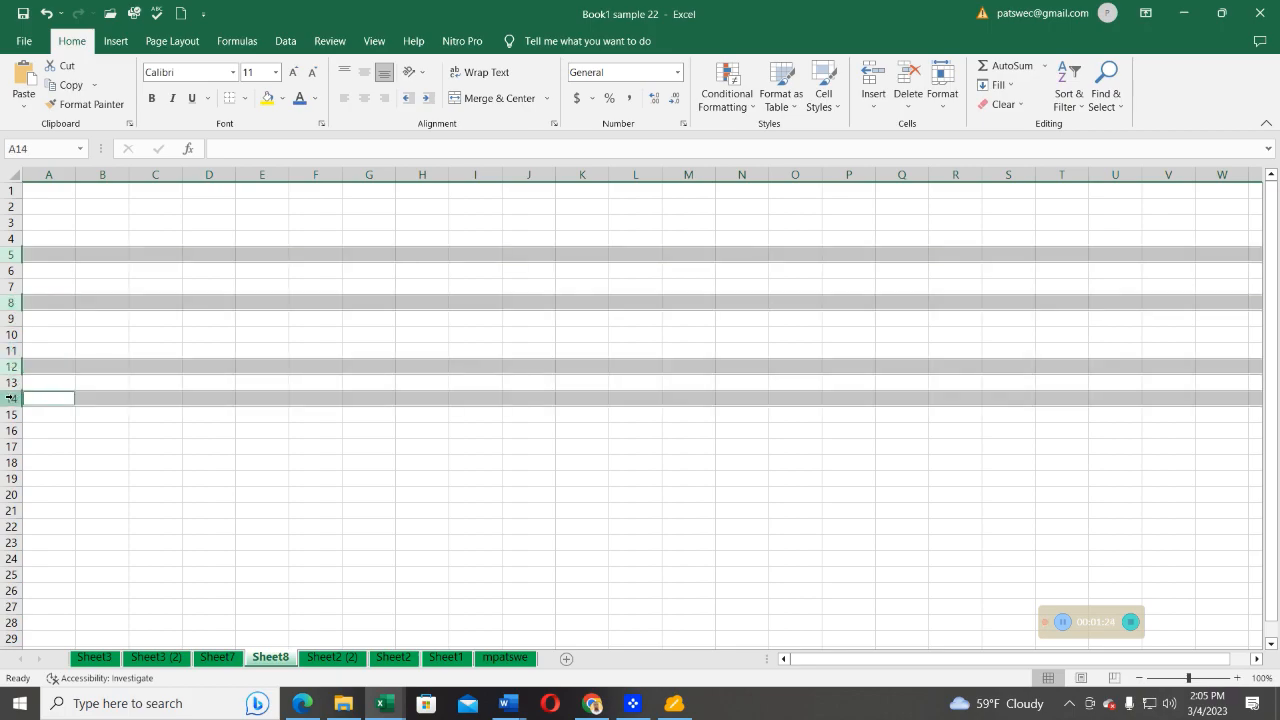
- Add columns B, E, G, H, J, K and L to the current multi-row selection
ctrl+click(110, 175)
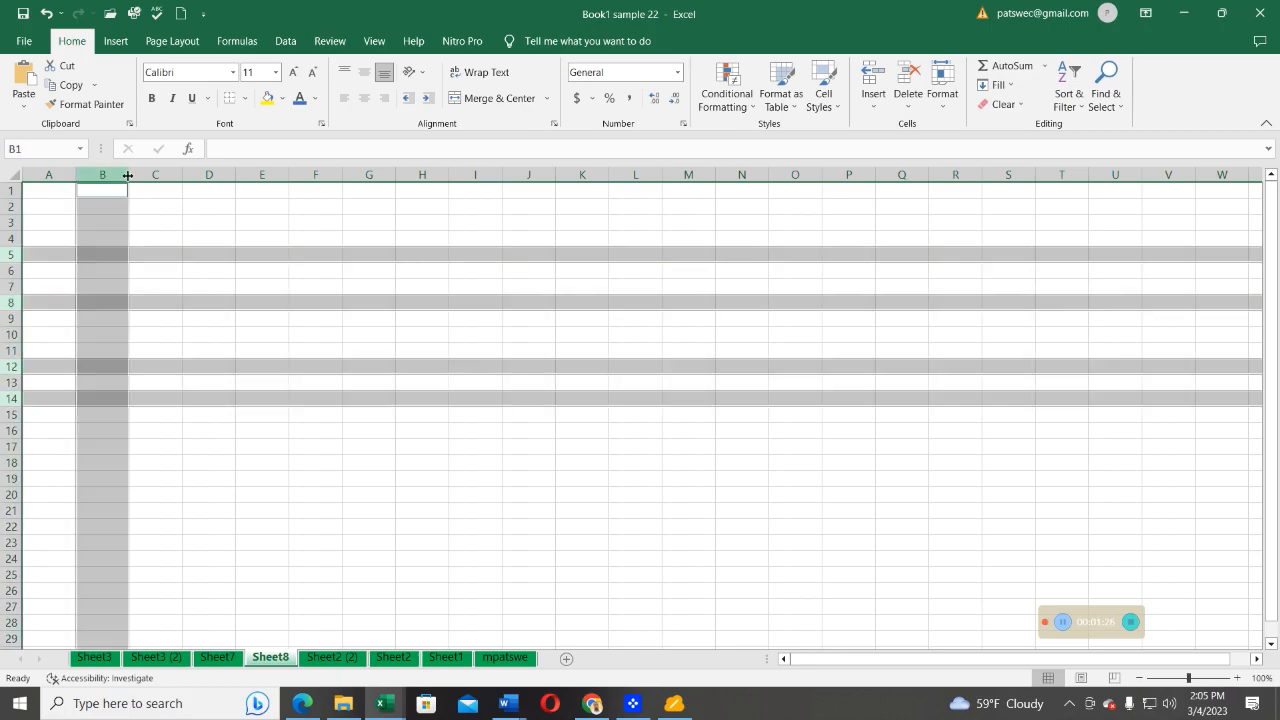
ctrl+click(258, 170)
ctrl+click(360, 175)
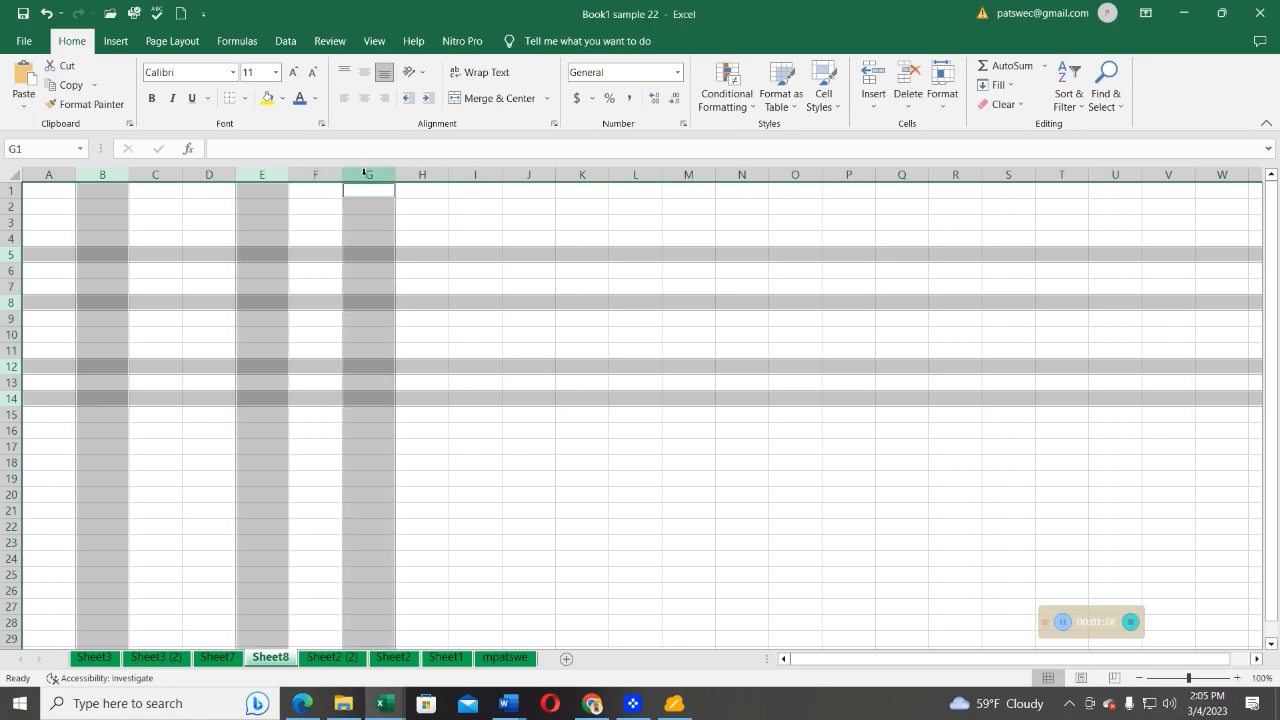
ctrl+click(423, 174)
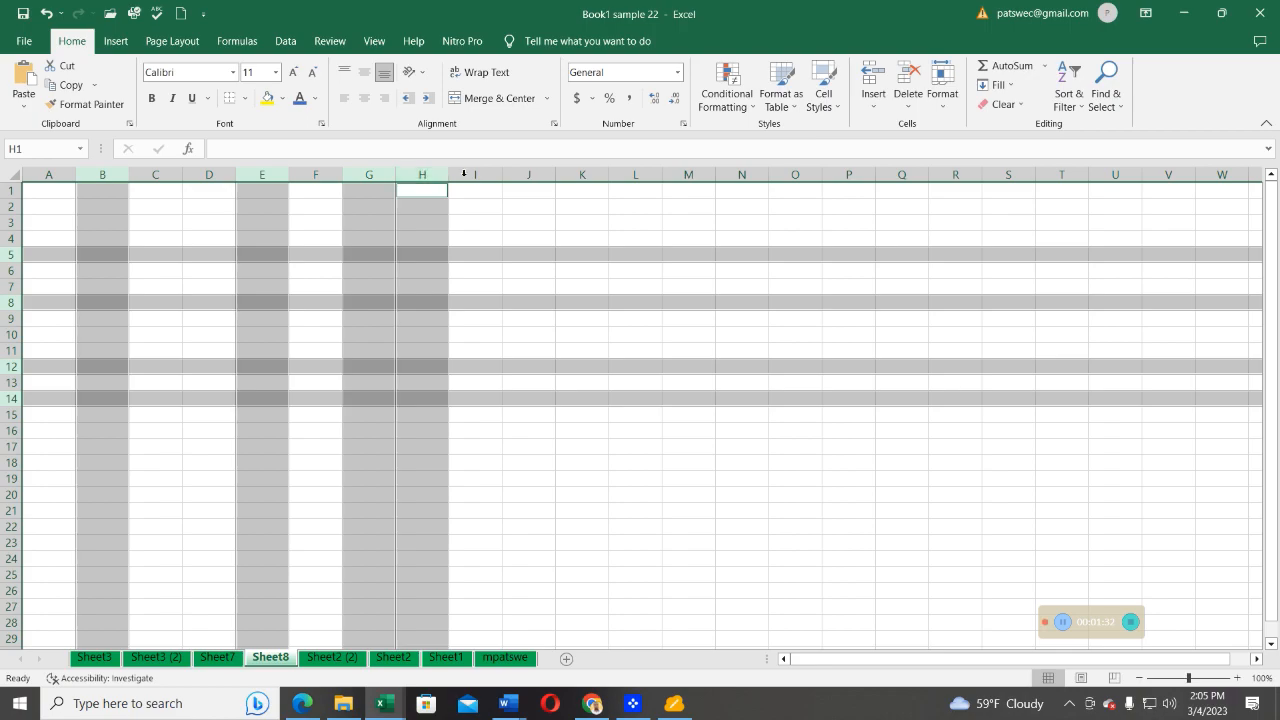
ctrl+click(527, 174)
ctrl+click(578, 172)
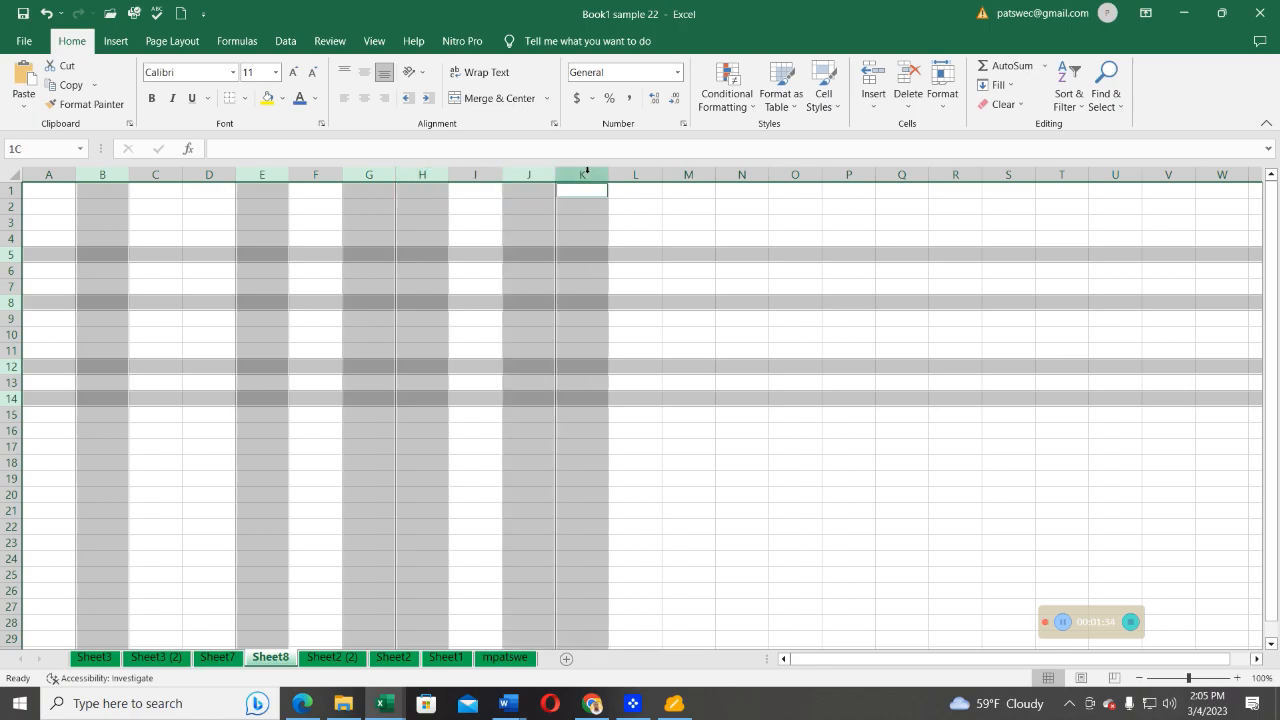
ctrl+click(645, 171)
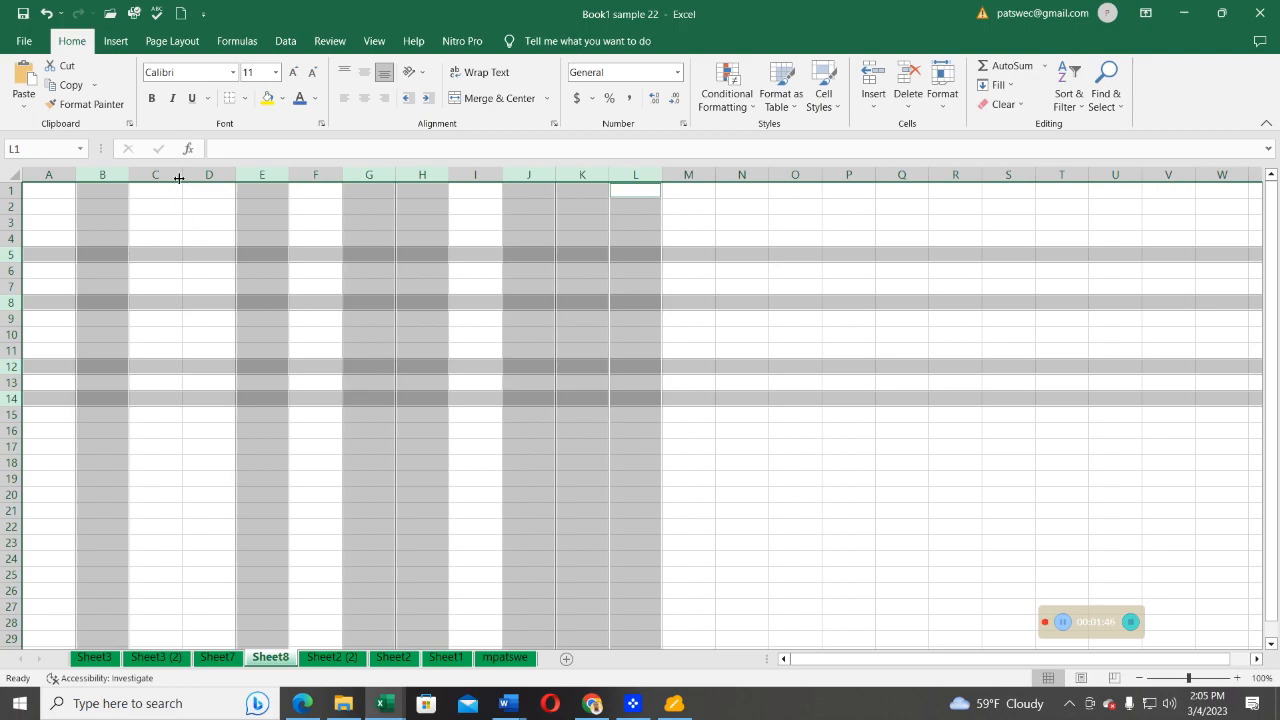
- Enter the sample text fhfcnv in cell D2 and delete the whole of column D
click(205, 202)
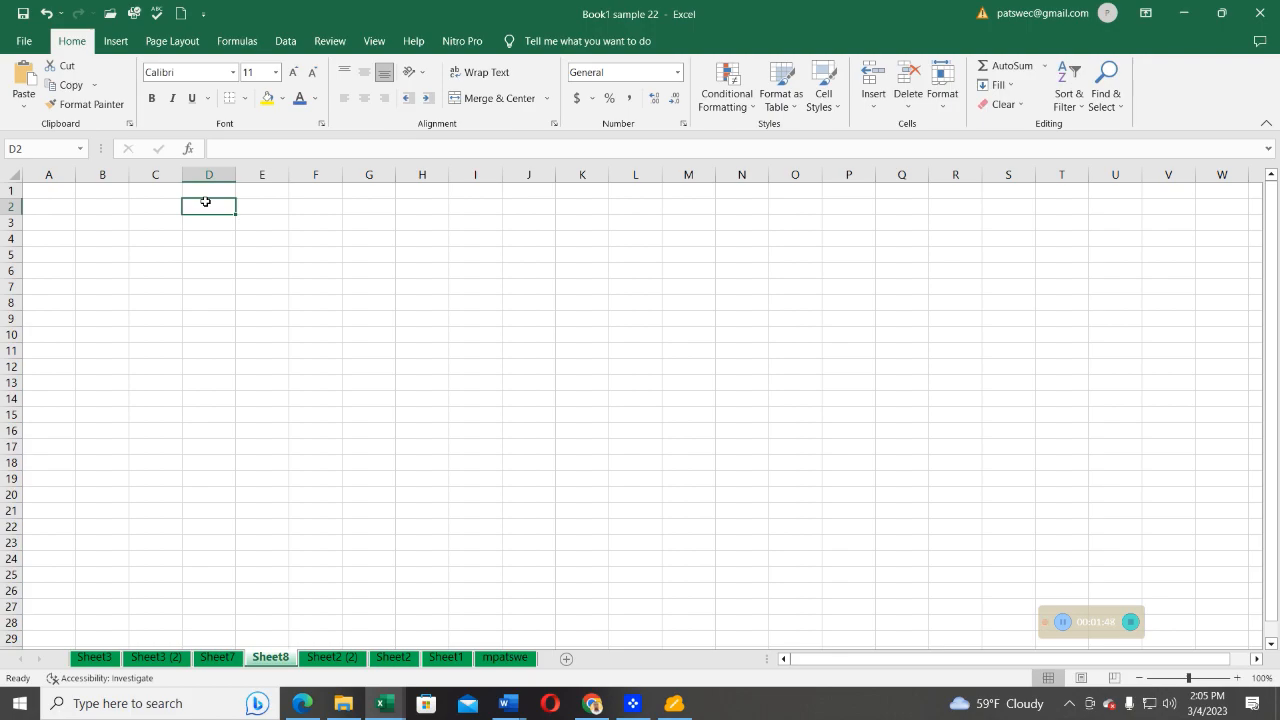
text(fhfcnv)
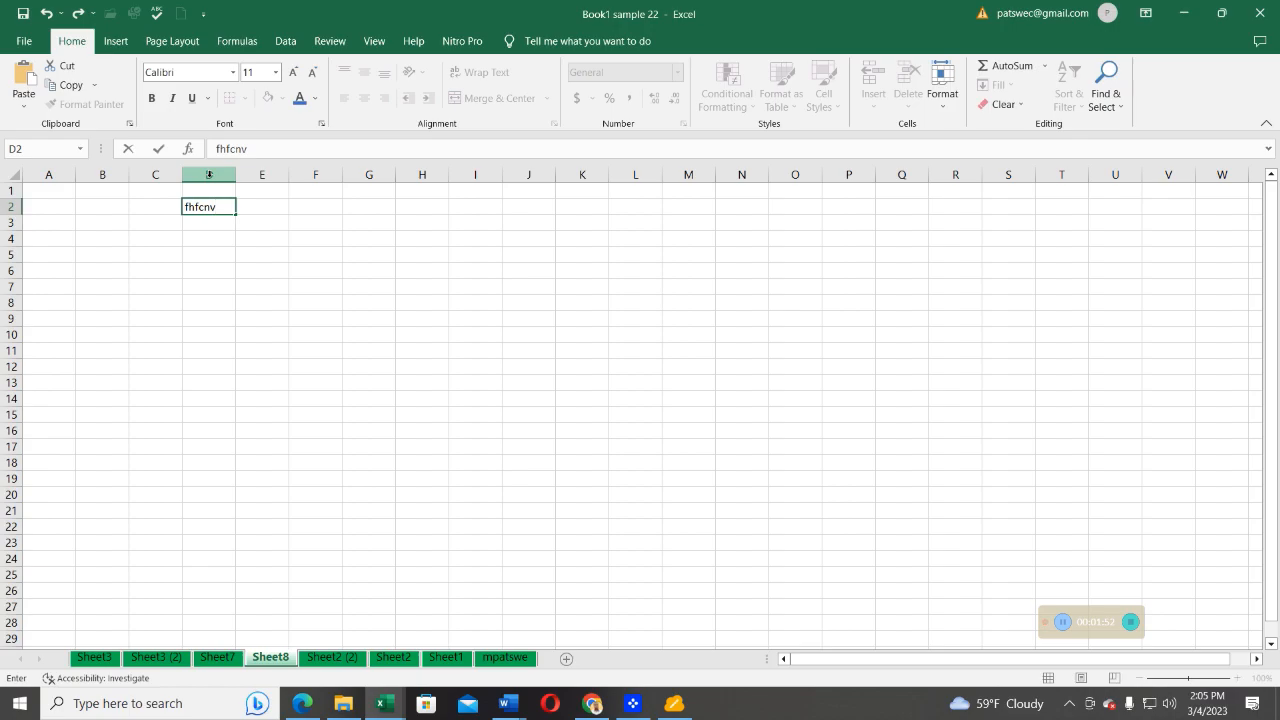
click(243, 254)
click(215, 204)
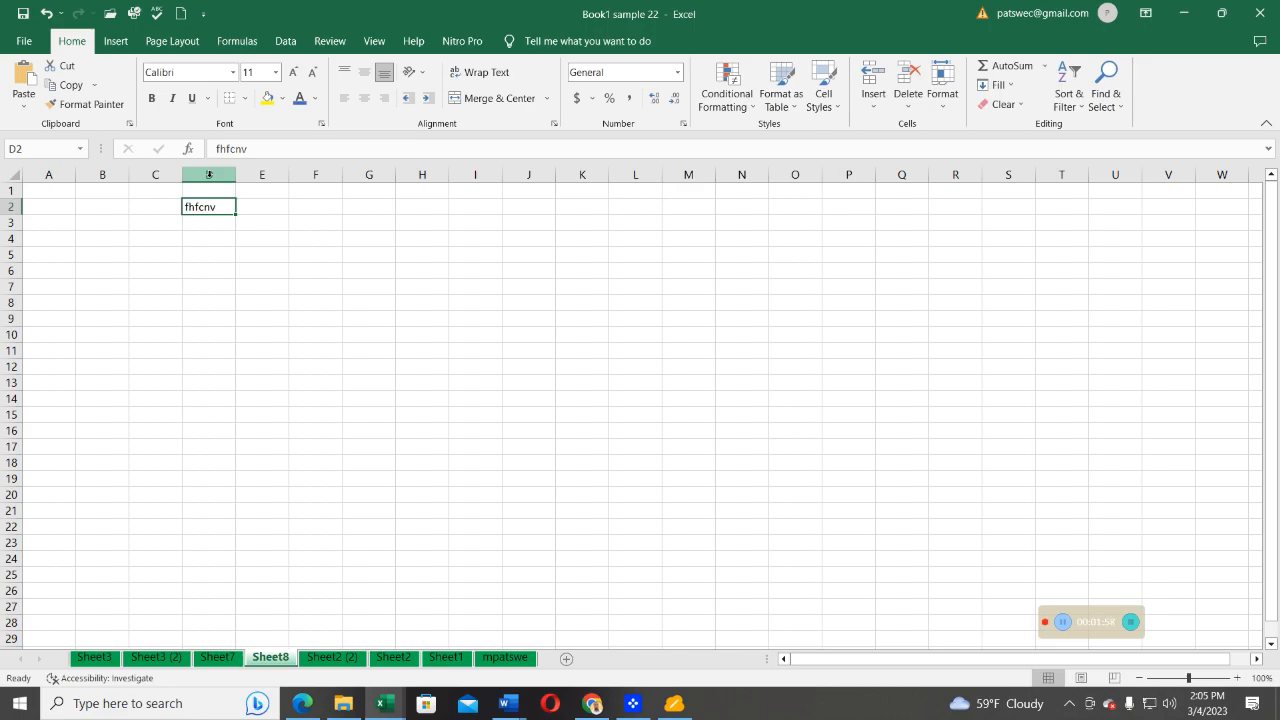
right_click(209, 175)
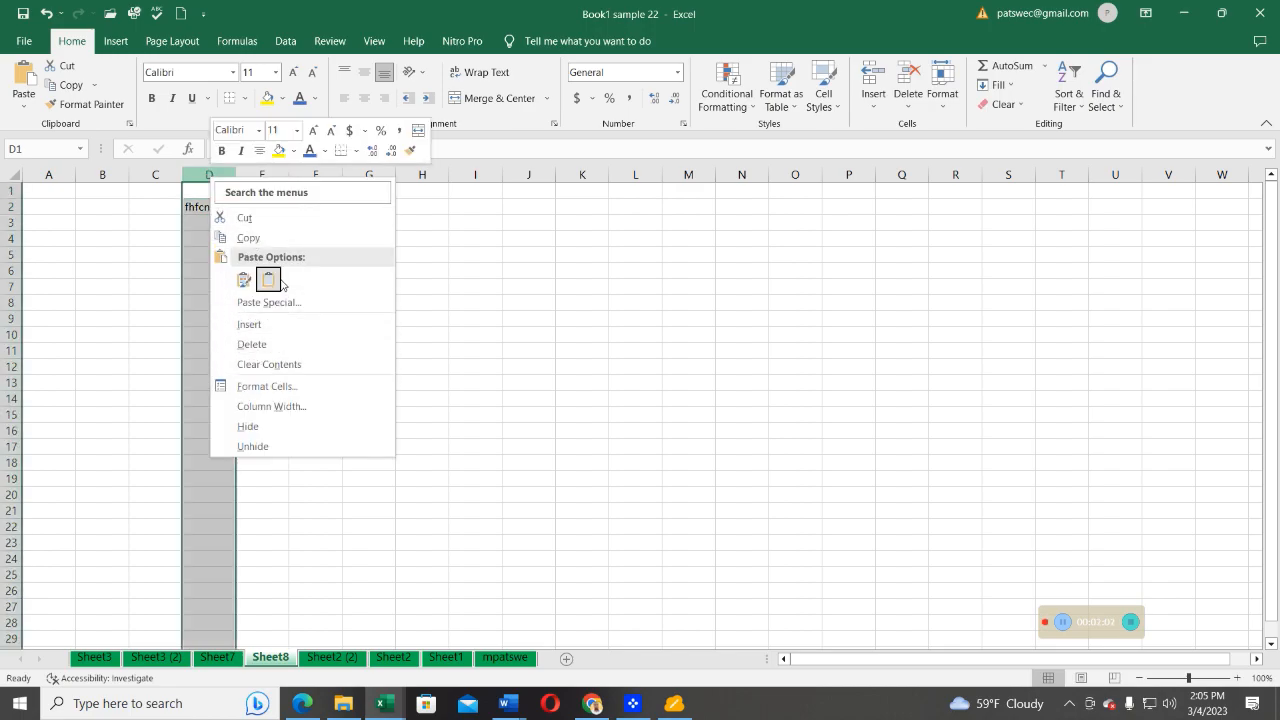
click(250, 344)
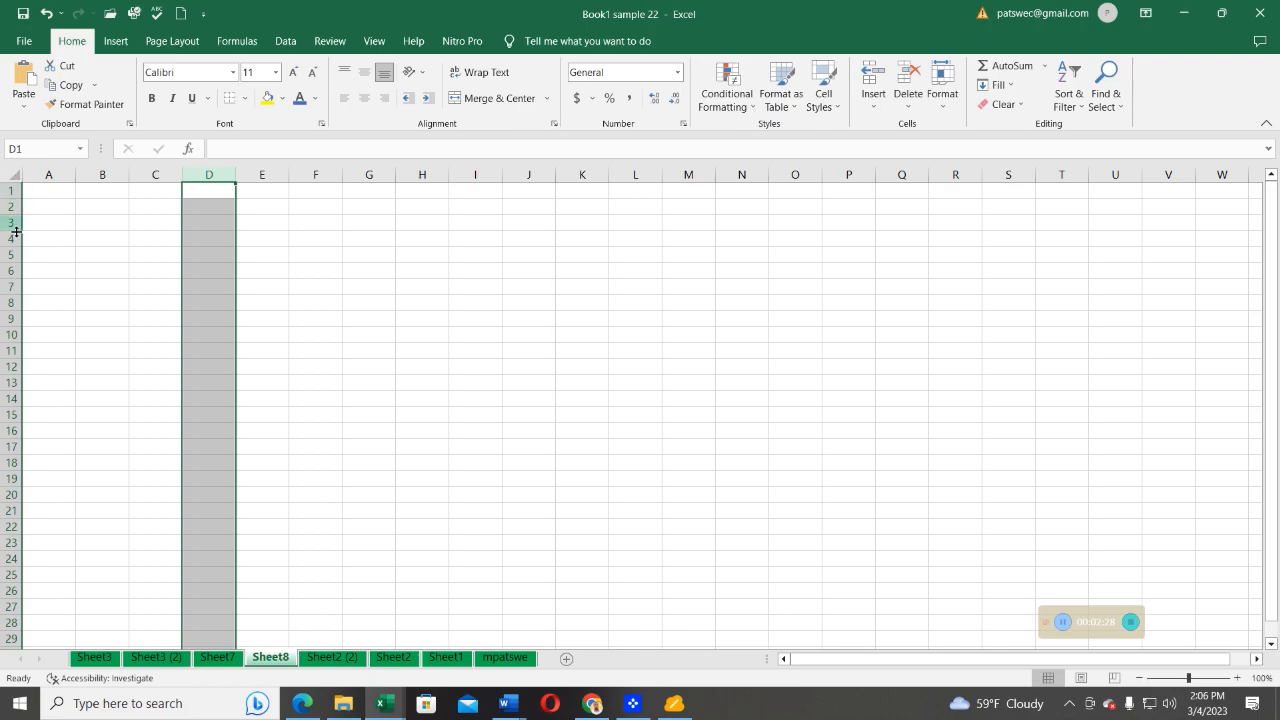
- Enter the sample text dfhjg in cell C6 and delete the whole of row 6
click(142, 277)
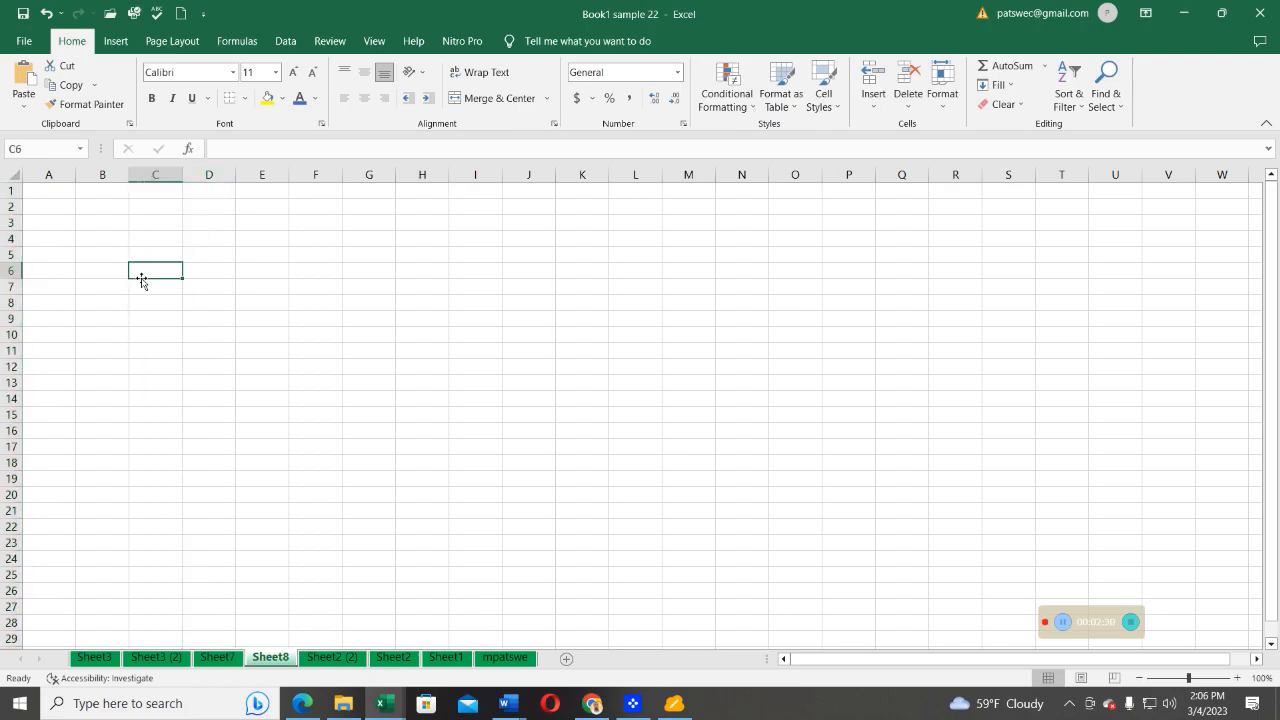
text(dfhjg)
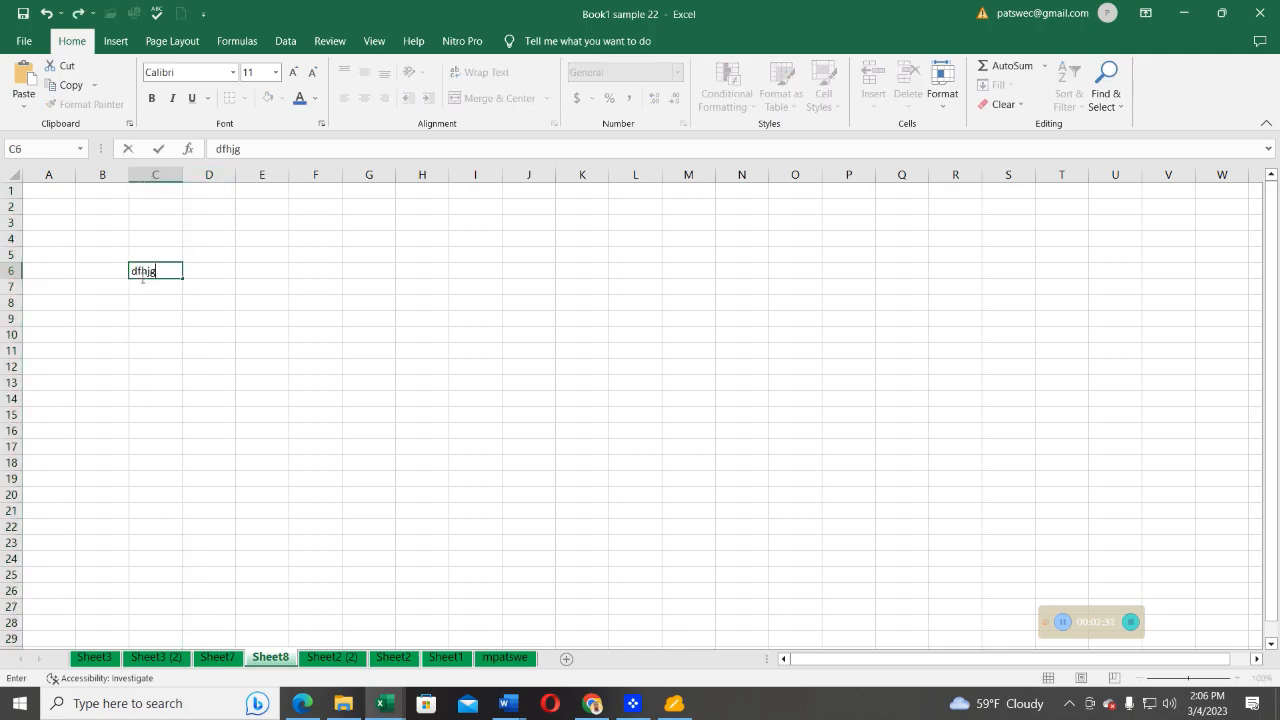
click(14, 271)
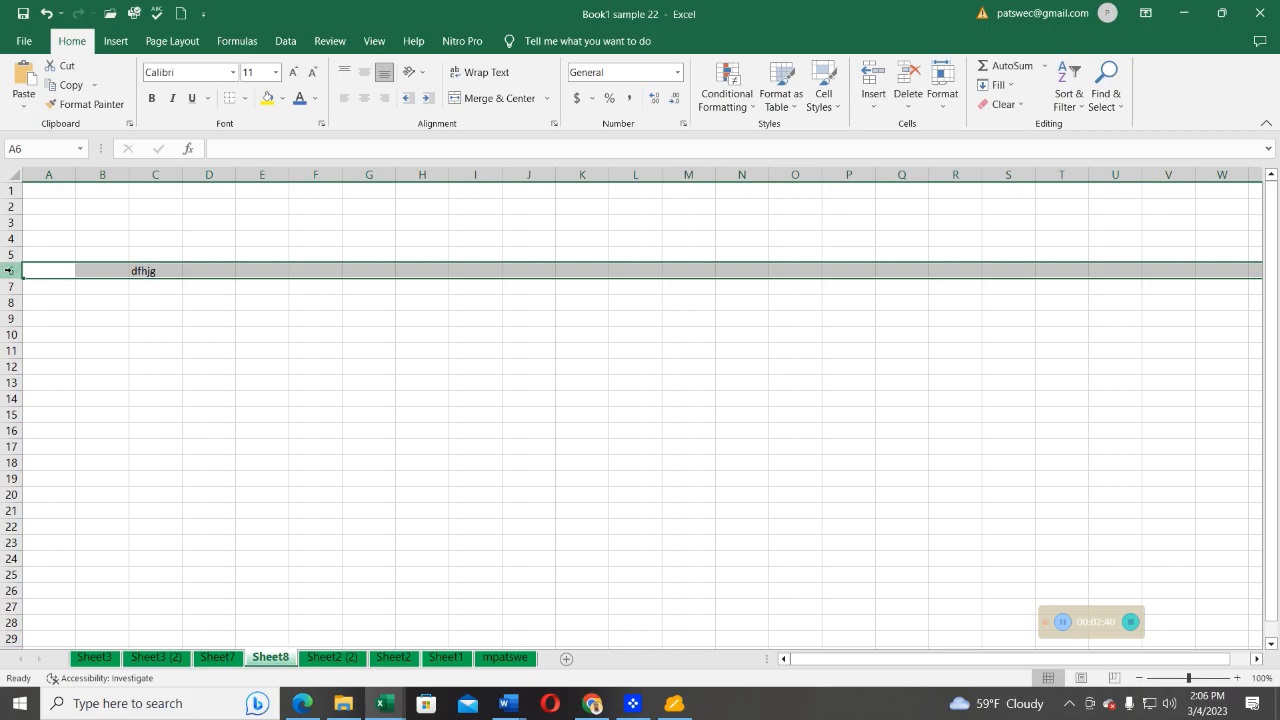
right_click(10, 271)
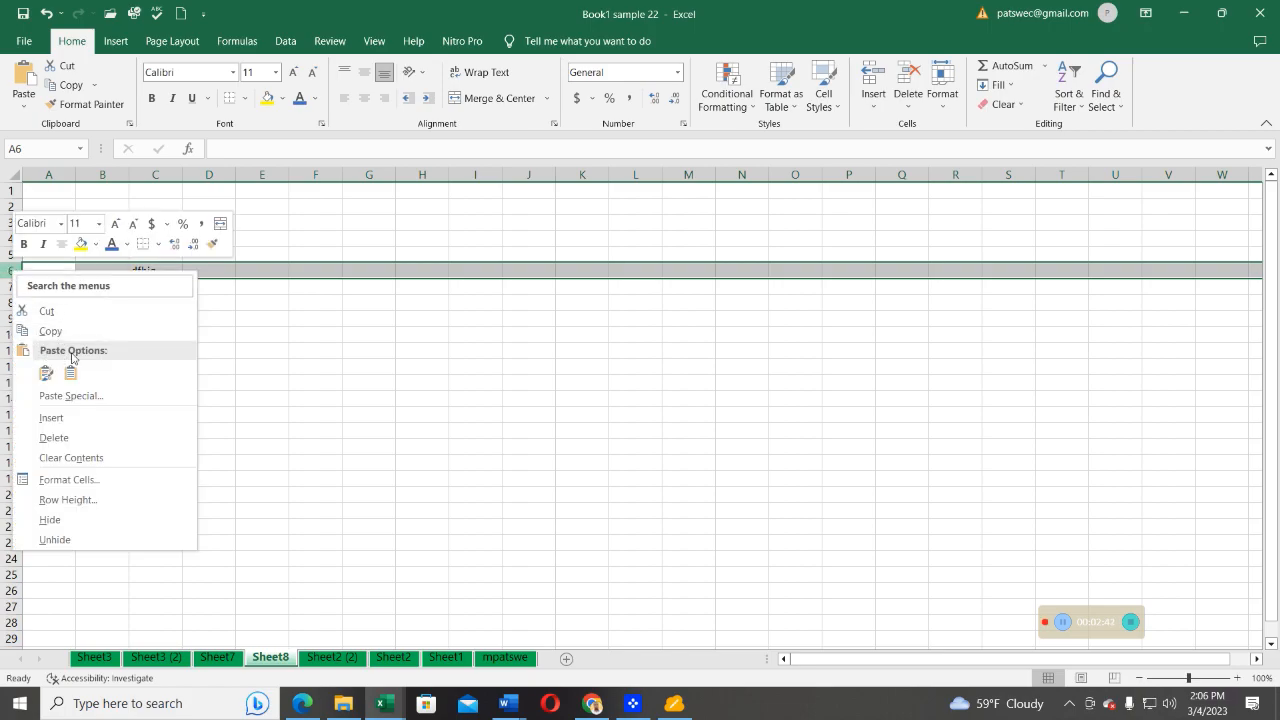
click(62, 441)
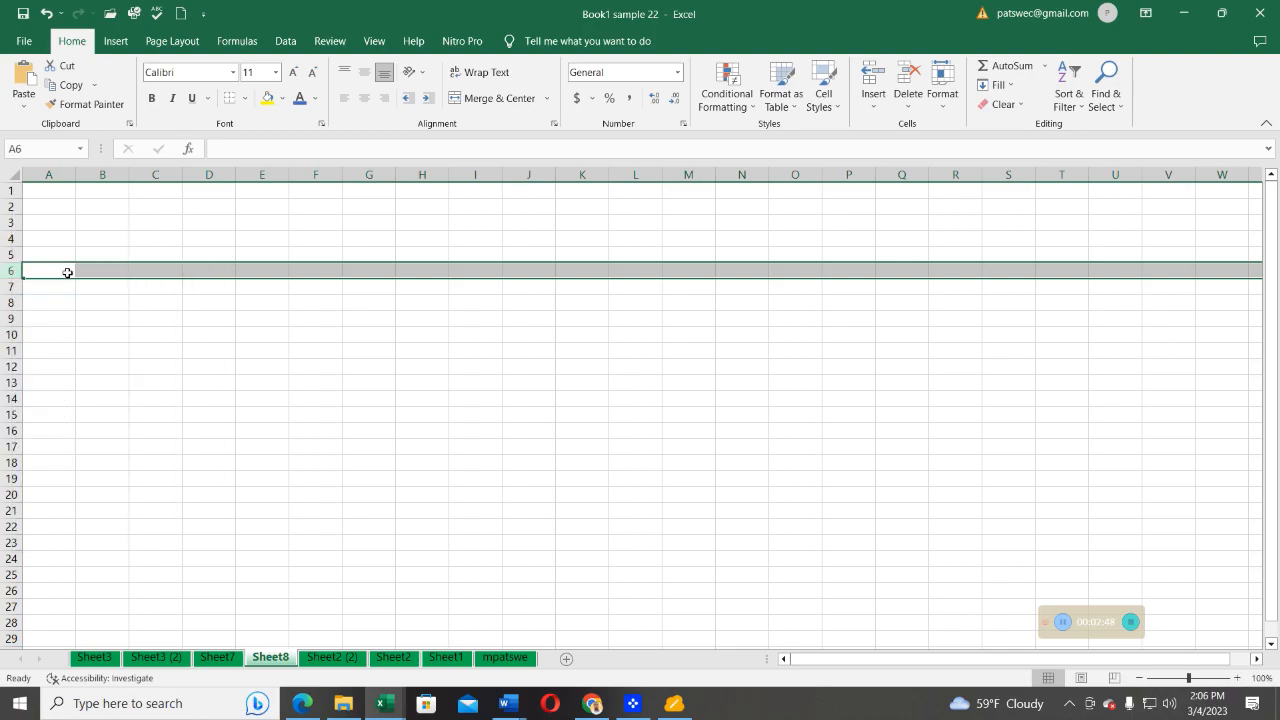
- Enter the sample texts chSGVcghc in cell D6 and gcSgds in cell E6
click(195, 266)
text(chSGVcghc)
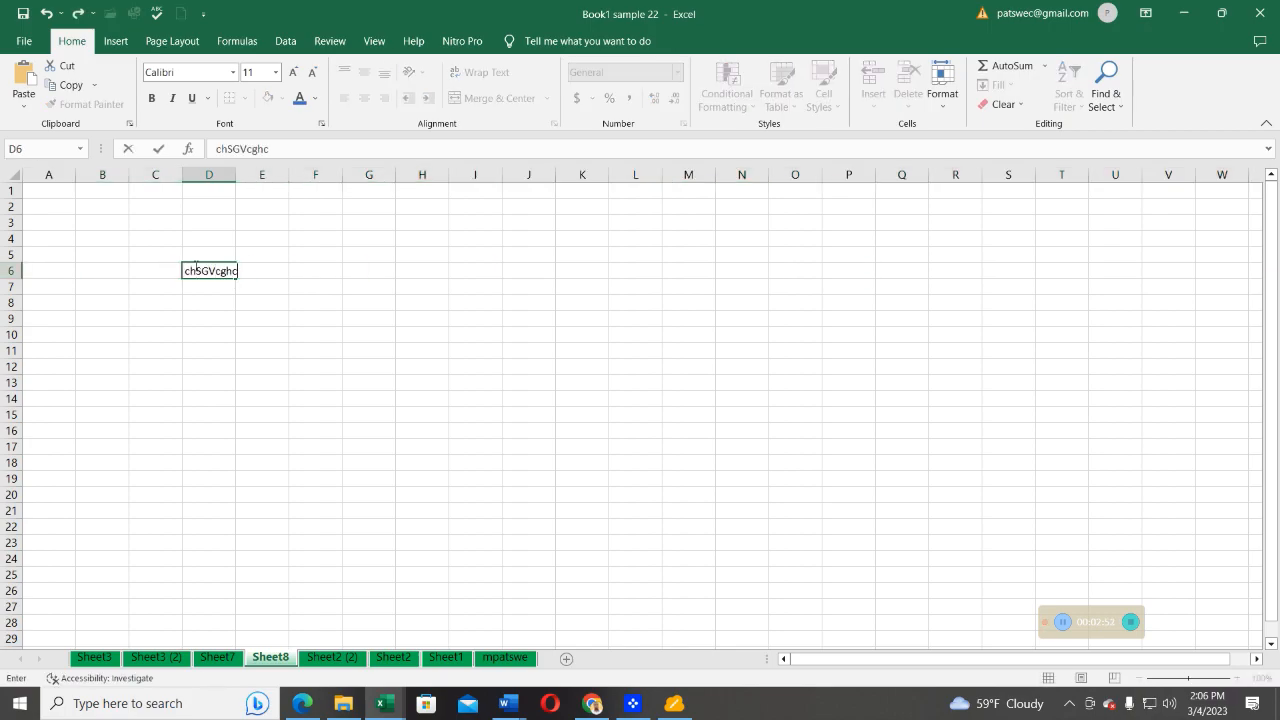
click(320, 268)
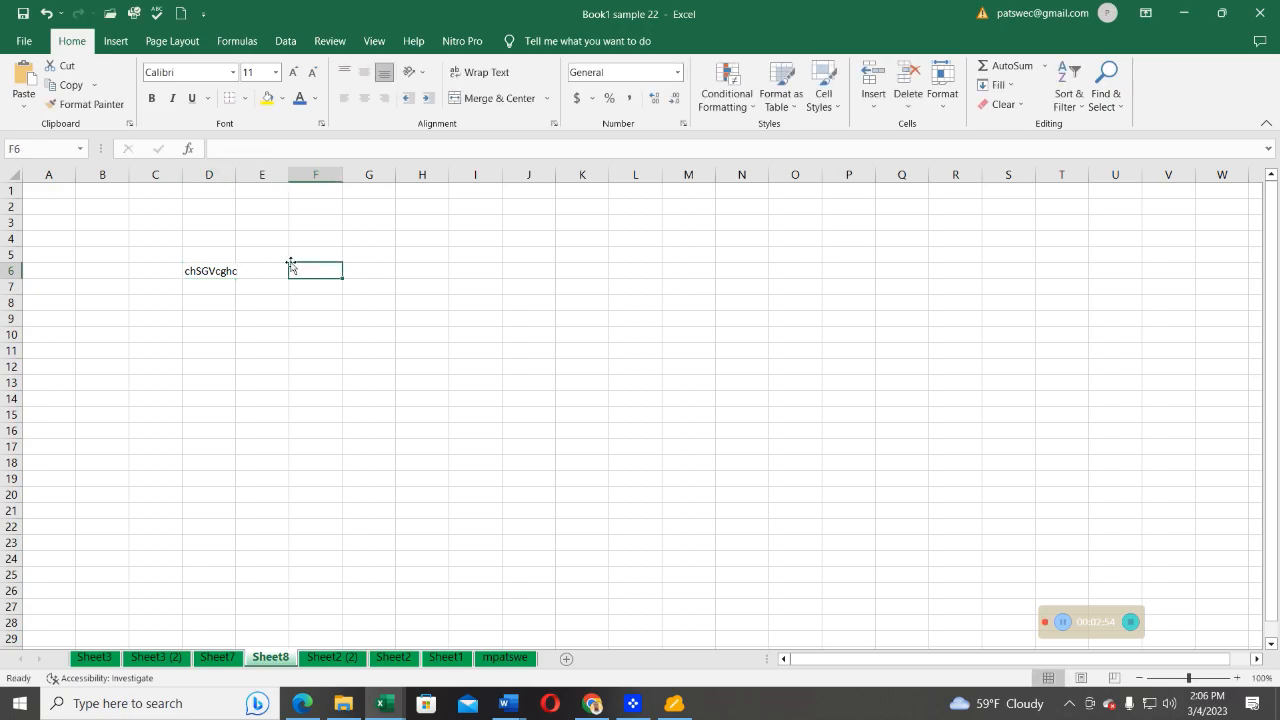
click(263, 274)
text(gcSgds)
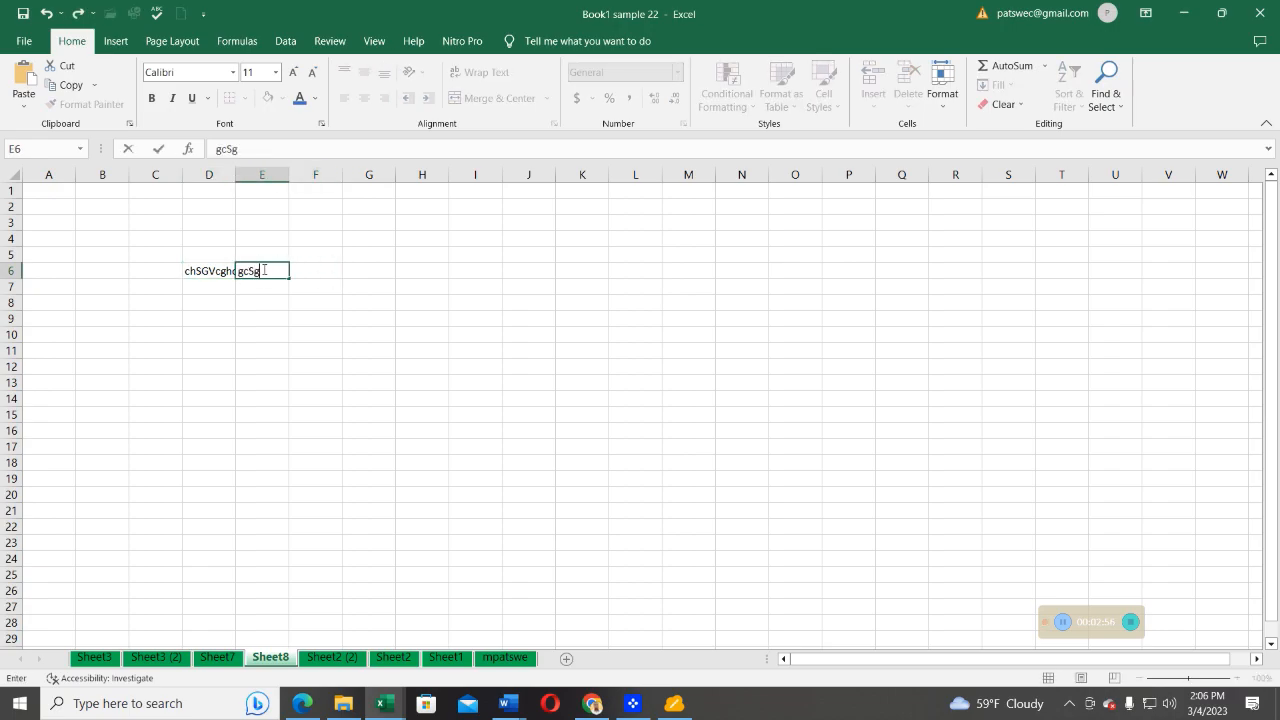
click(342, 299)
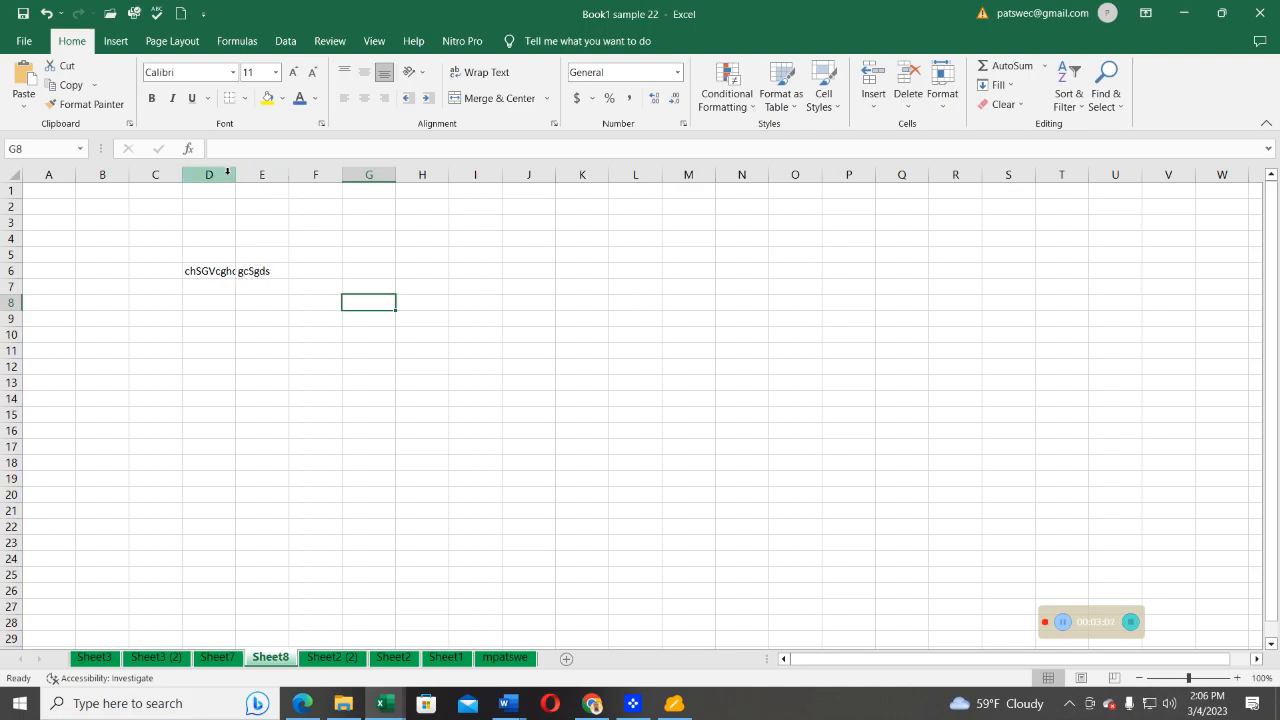
- Insert a blank column at column E, between the two sample texts in row 6
click(261, 174)
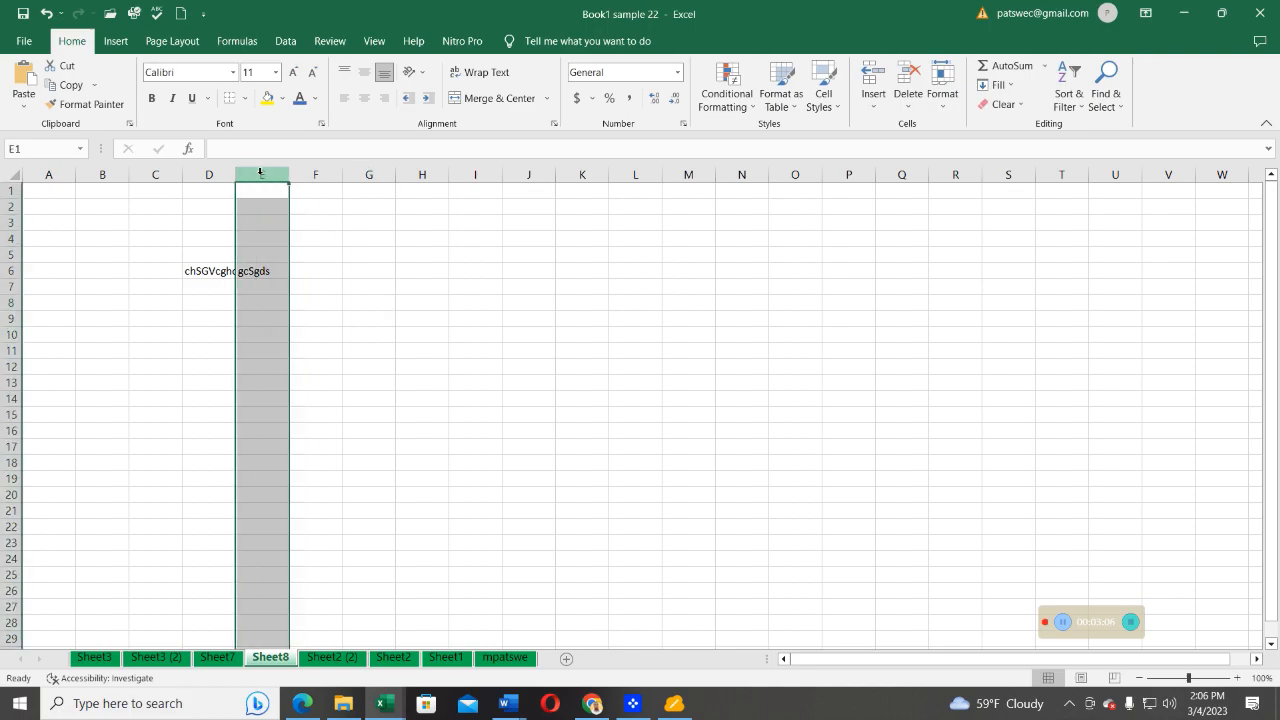
right_click(261, 174)
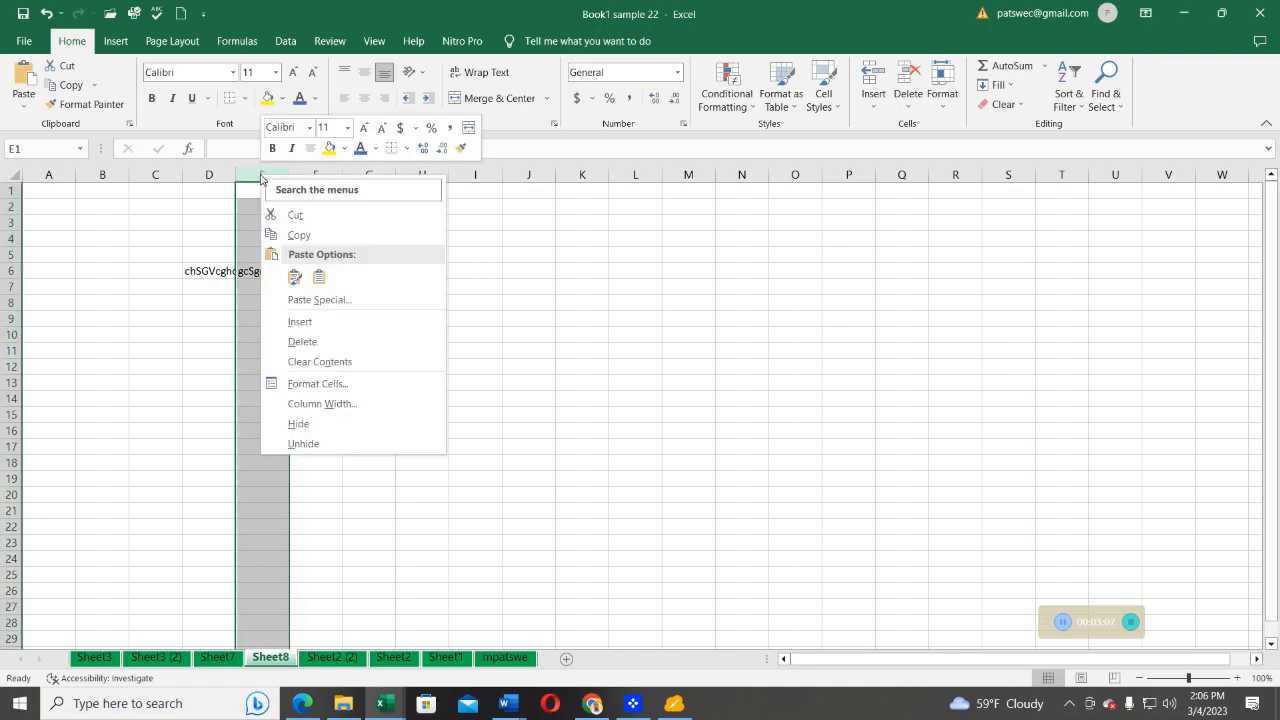
click(296, 322)
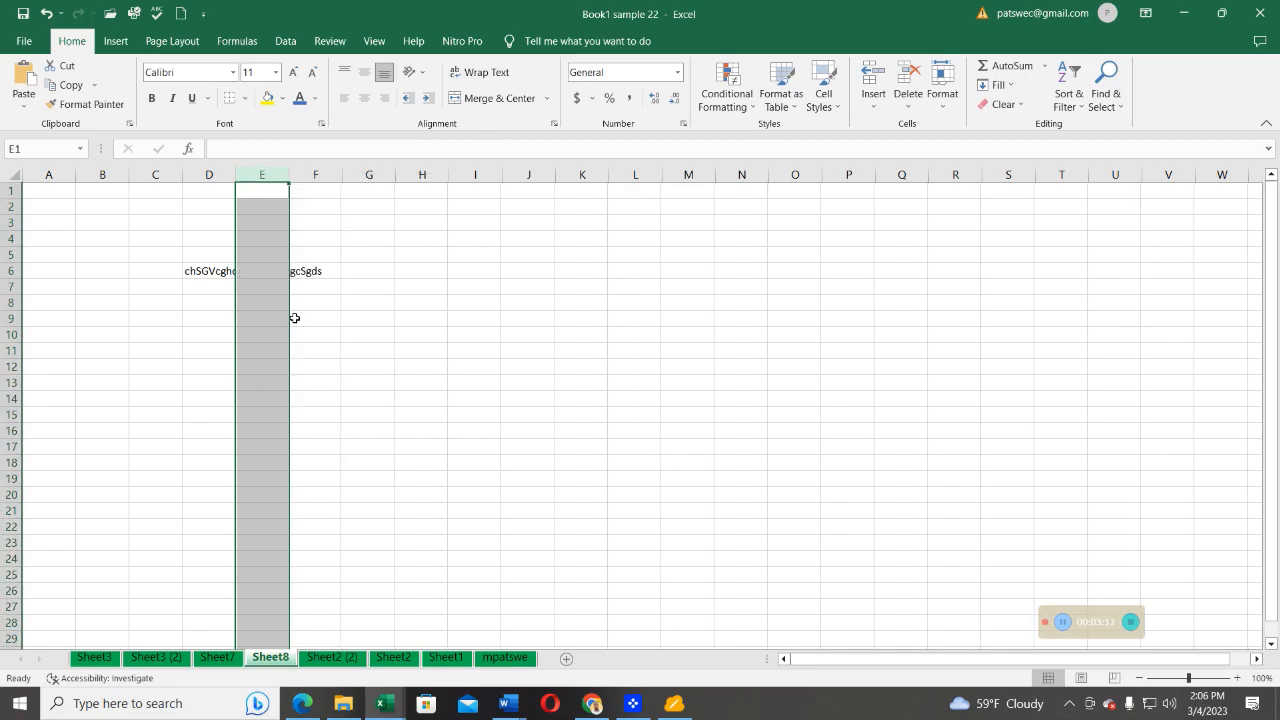
click(264, 271)
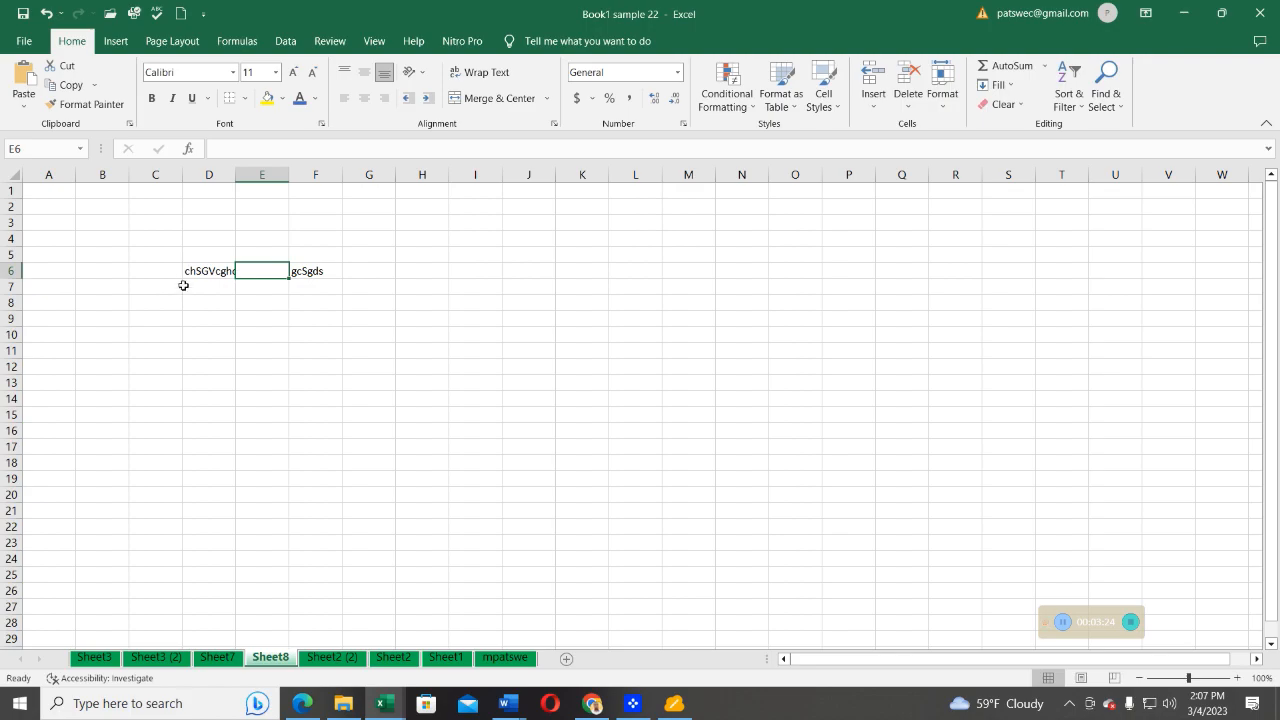
- Enter the sample text wrf seetg in cell D7 and insert a blank row above it at row 7
click(189, 307)
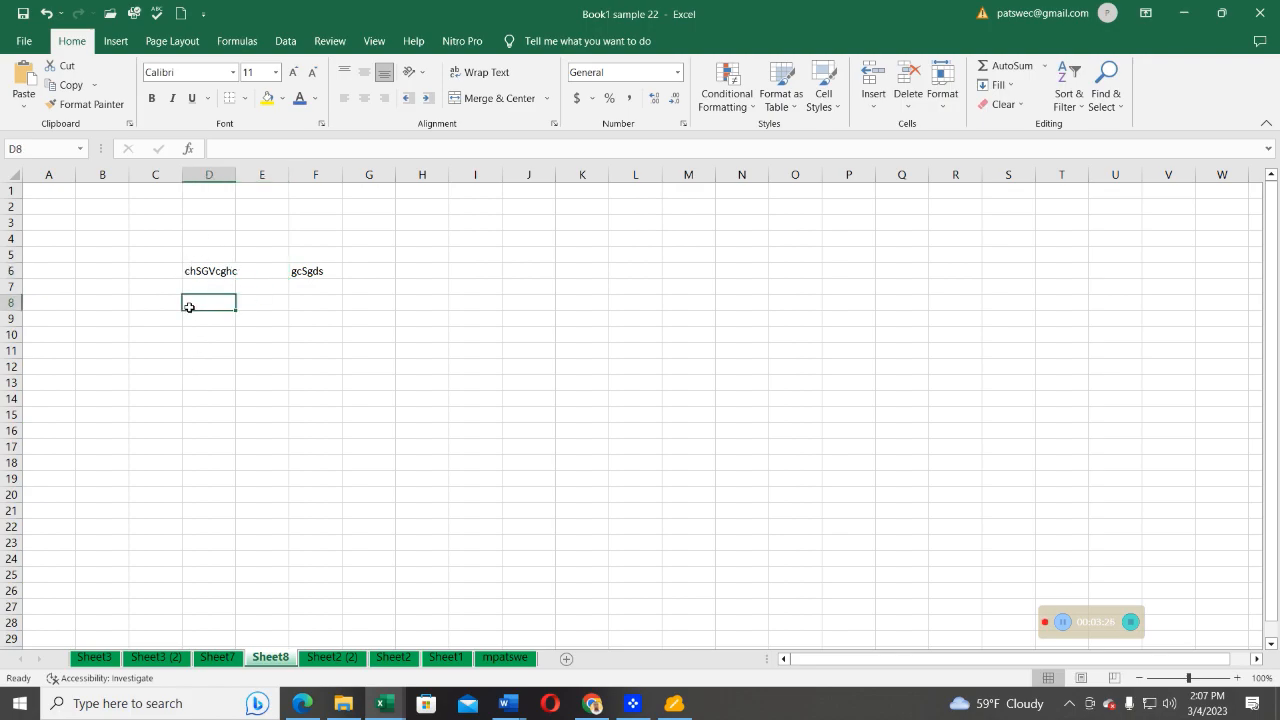
click(207, 285)
text(wrf seetg)
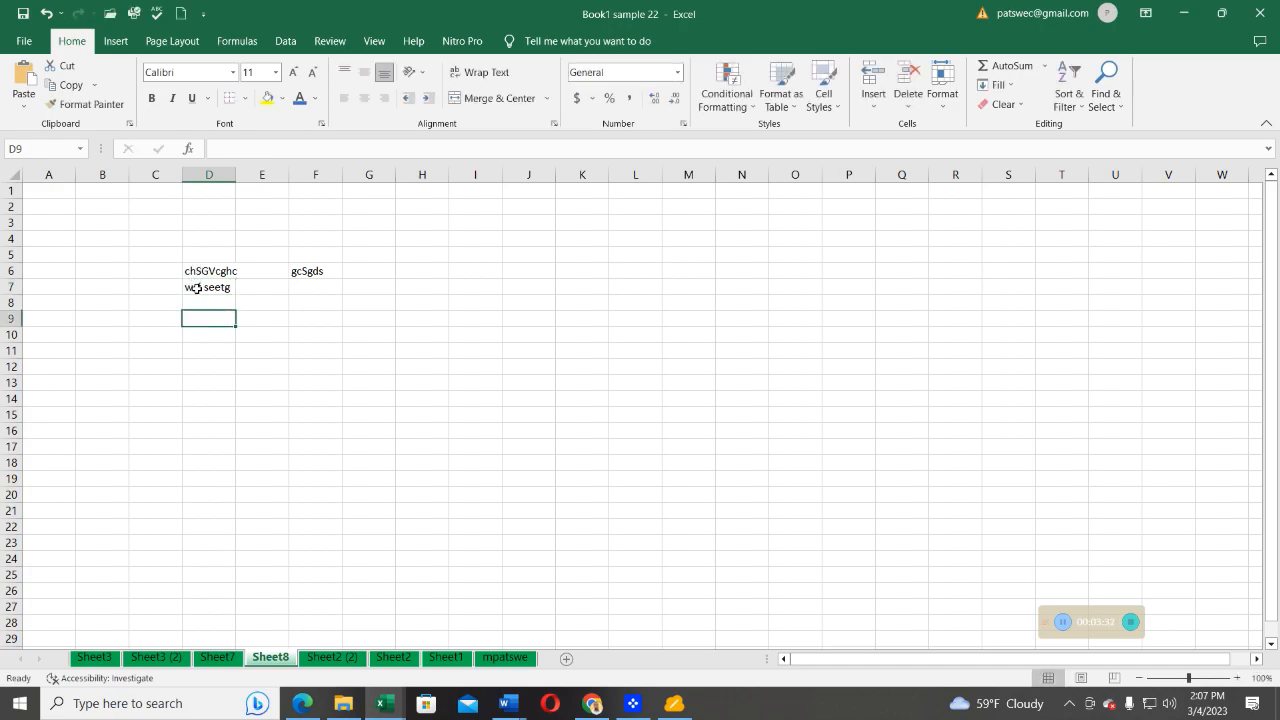
click(10, 287)
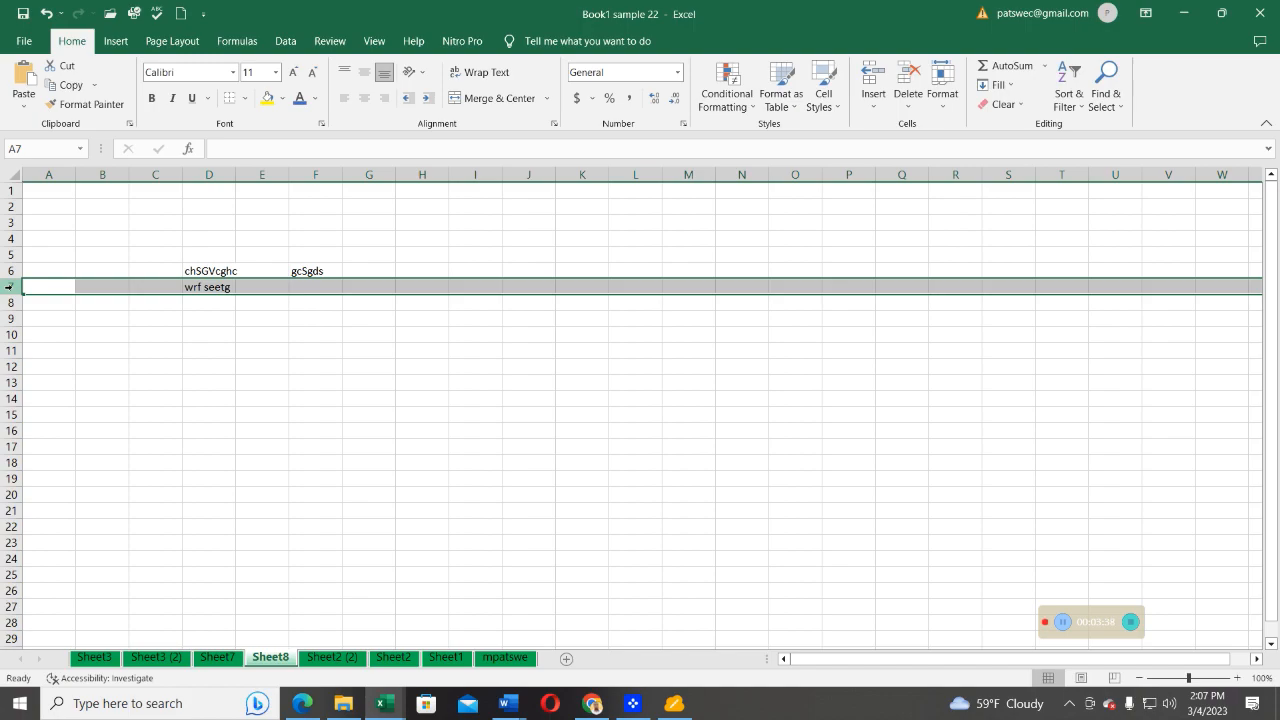
right_click(10, 287)
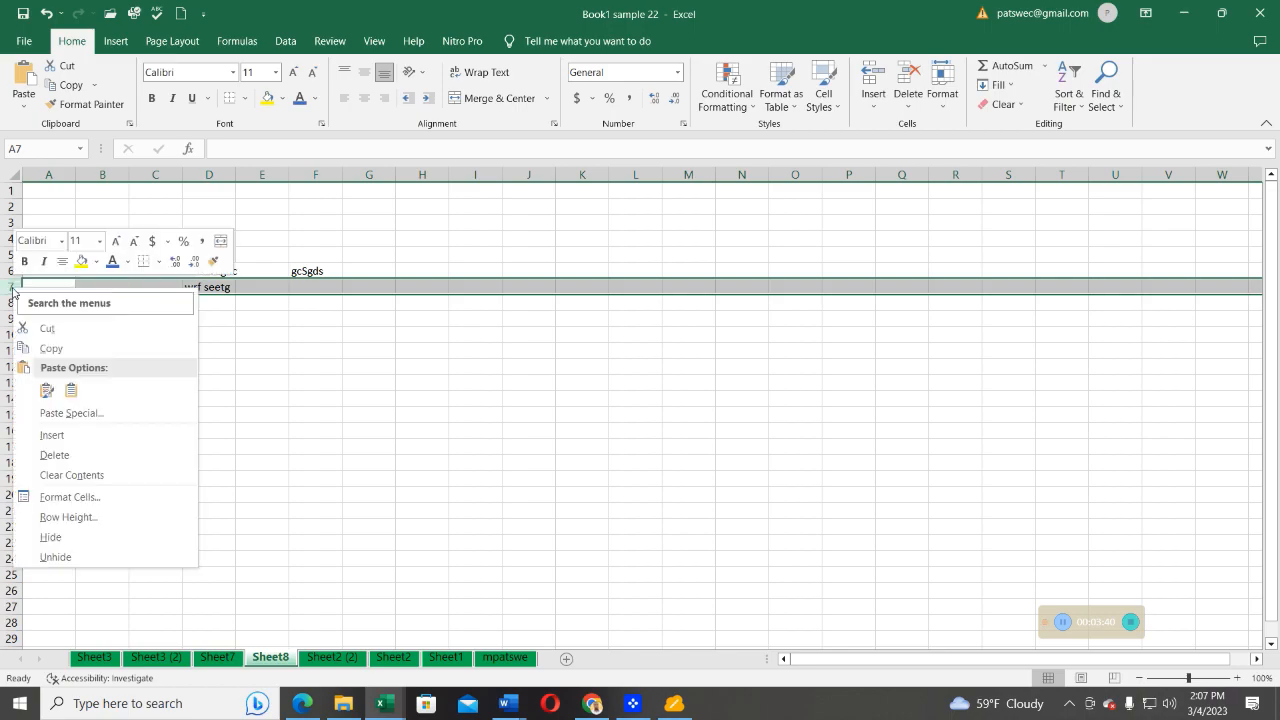
click(54, 435)
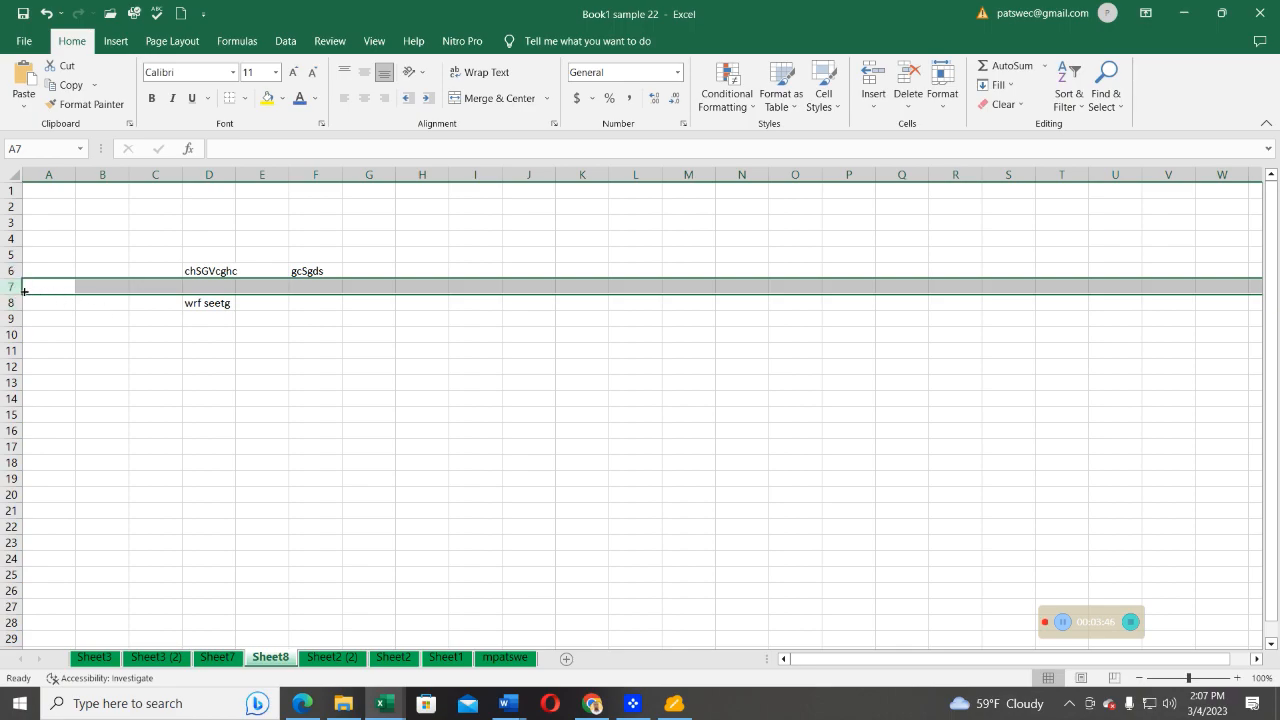
click(205, 282)
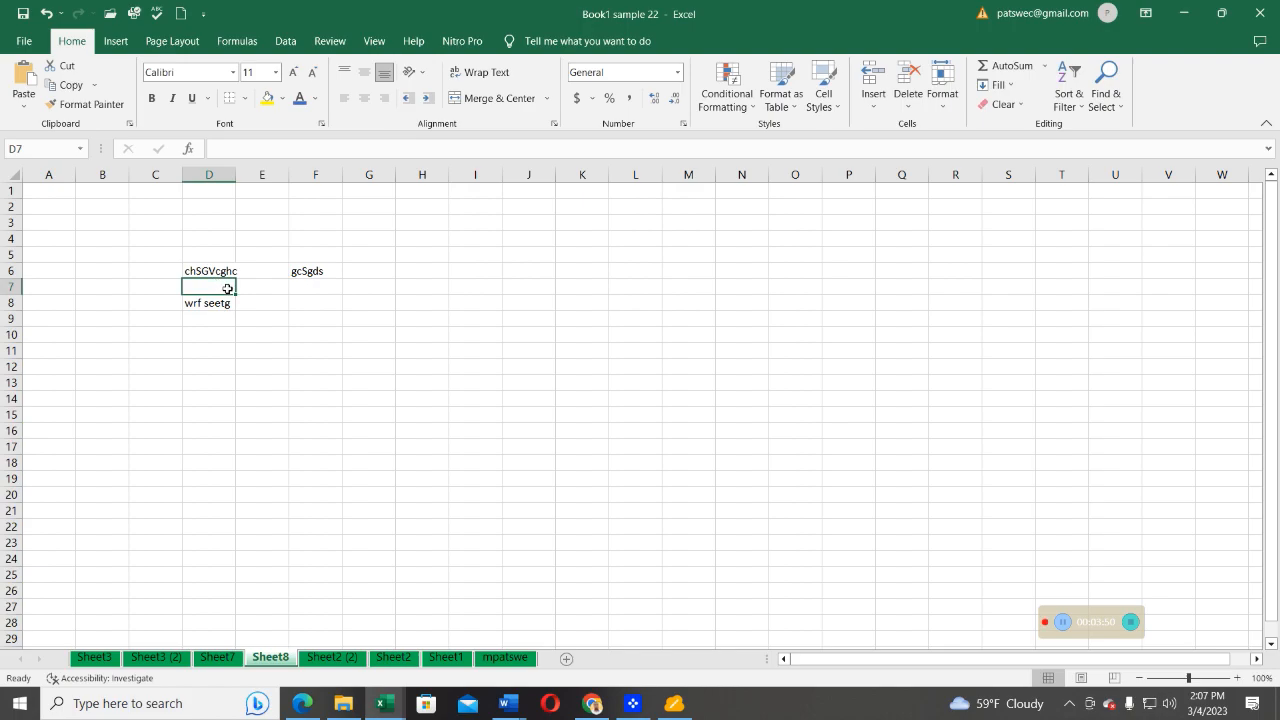